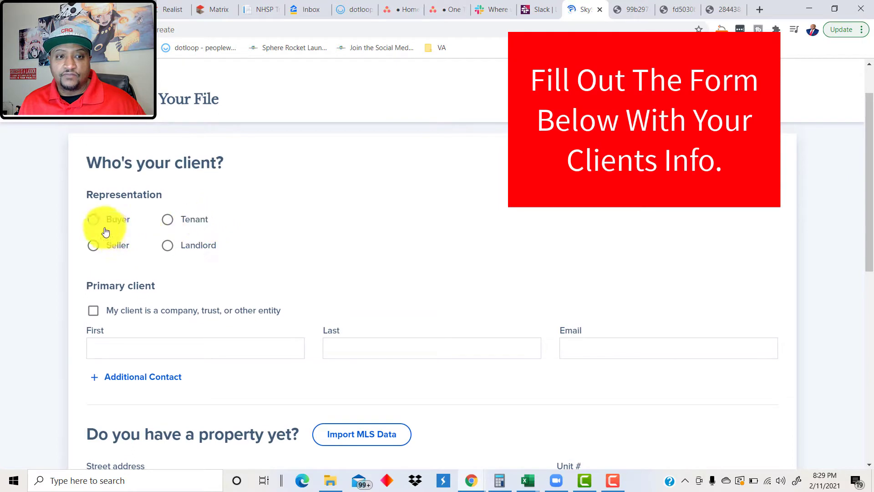
Step: Mark the client as a buyer and pick the Haslet property's address from the suggestions
click(93, 219)
scroll(181, 340, down, 3)
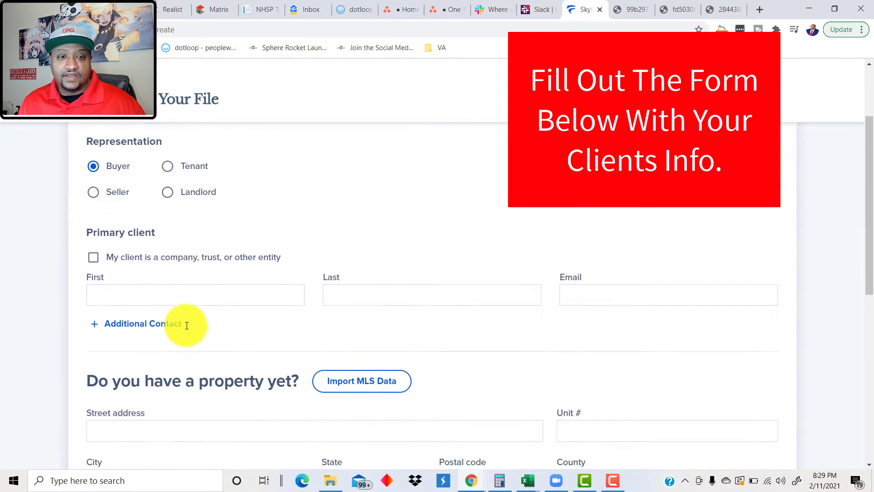
click(170, 235)
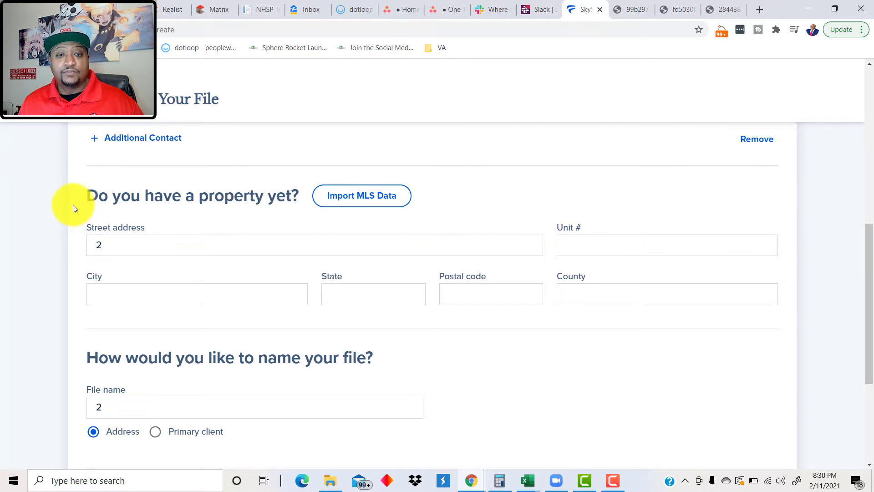
click(108, 239)
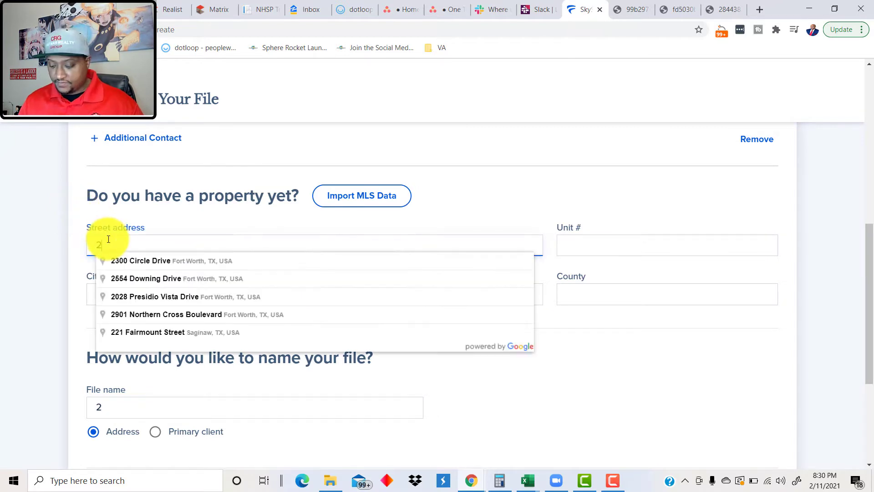
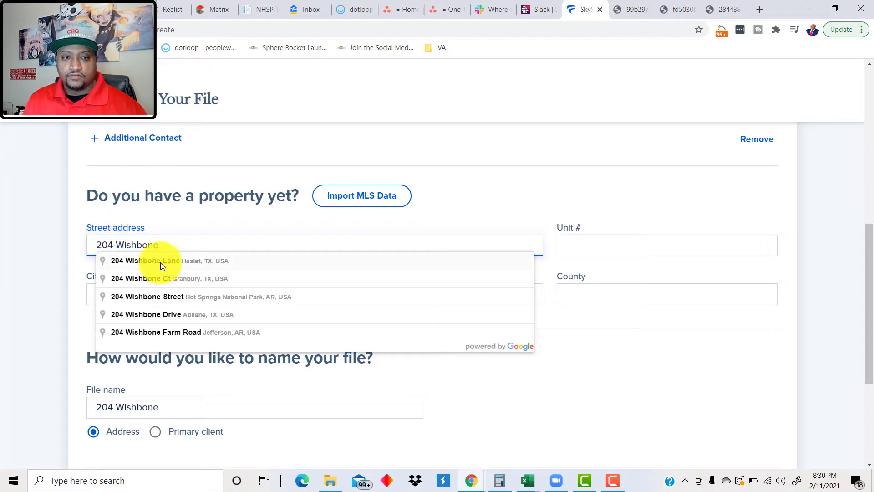
click(160, 262)
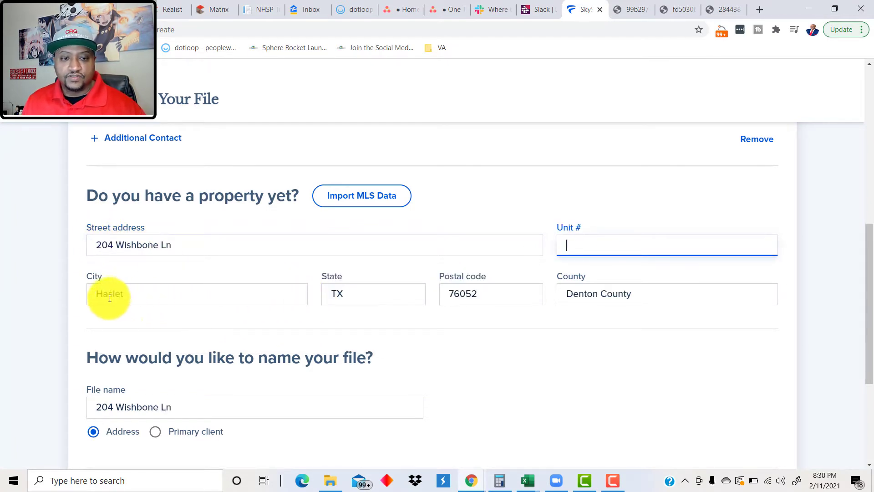
scroll(105, 298, down, 1)
scroll(98, 301, down, 2)
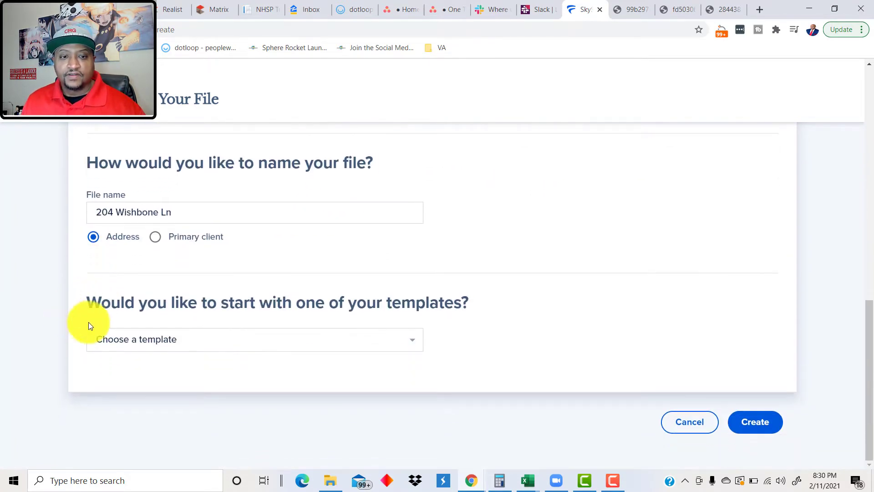
click(180, 341)
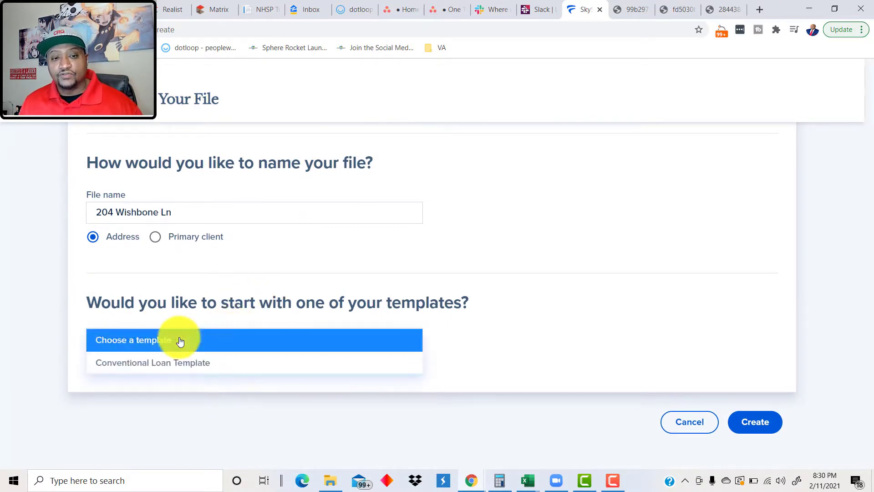
click(507, 355)
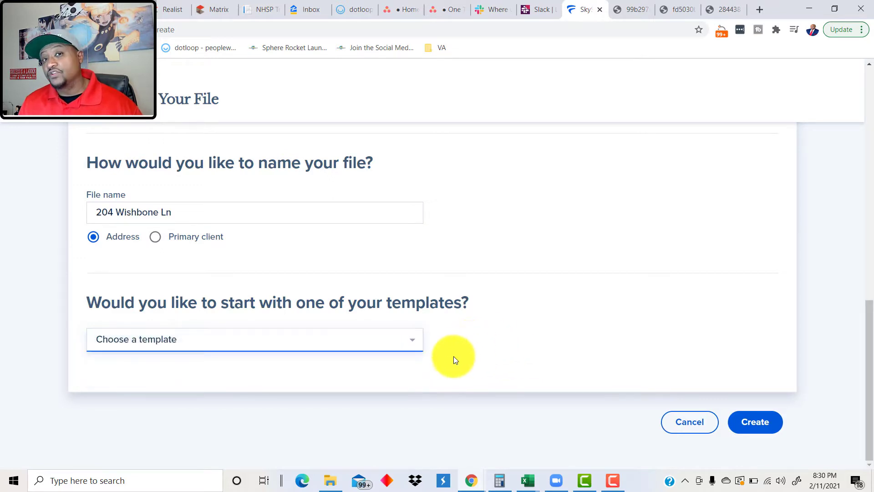
click(758, 420)
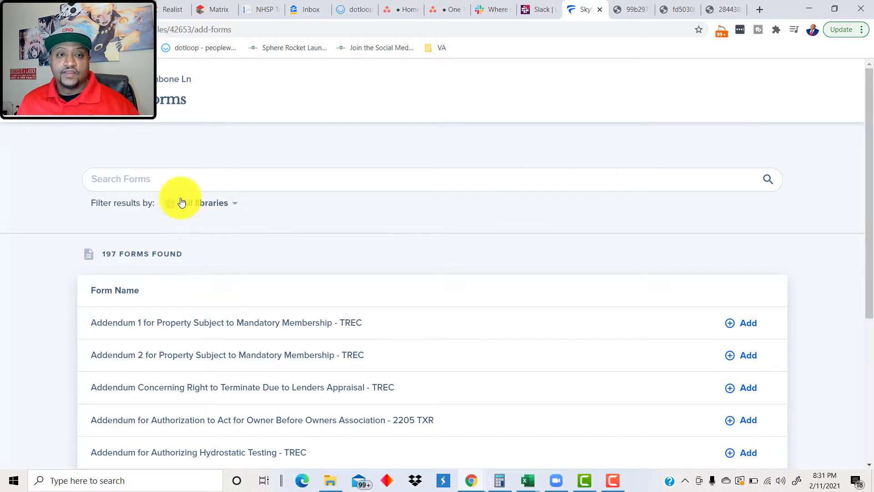
Step: Search the forms library for 'wire', add Wire Fraud Warning for Buyers - 2517 TXR, and continue
click(188, 183)
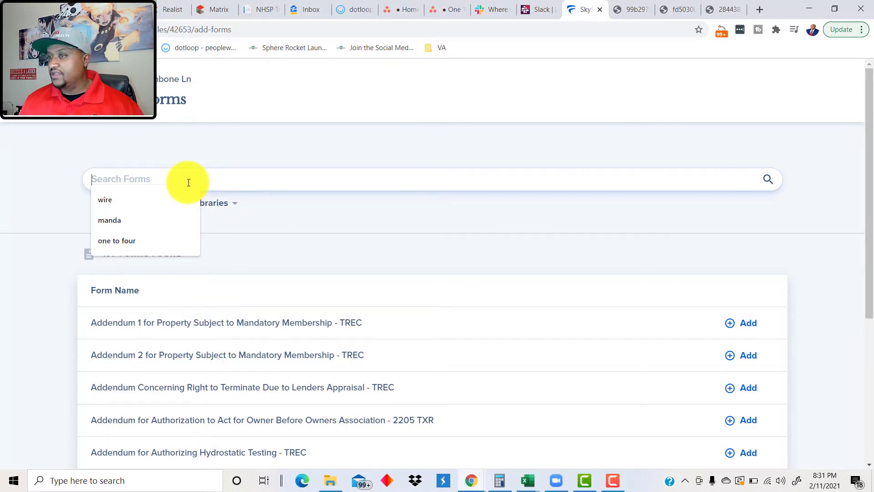
click(211, 153)
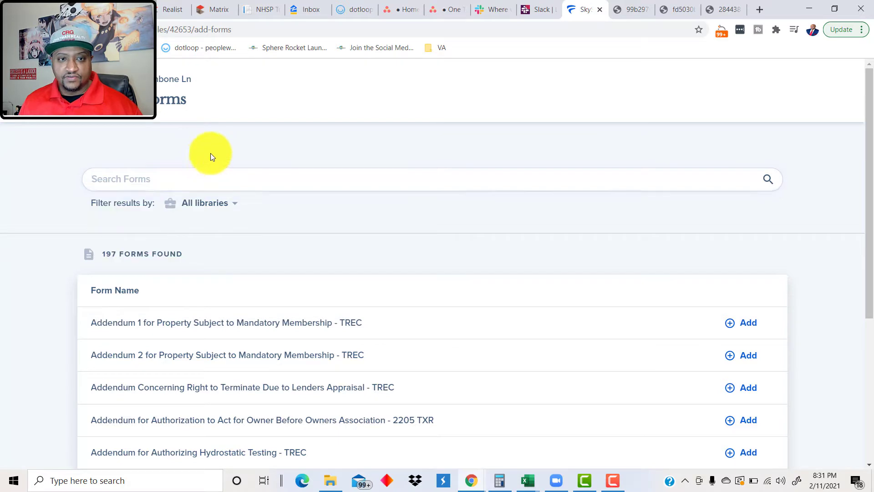
click(122, 179)
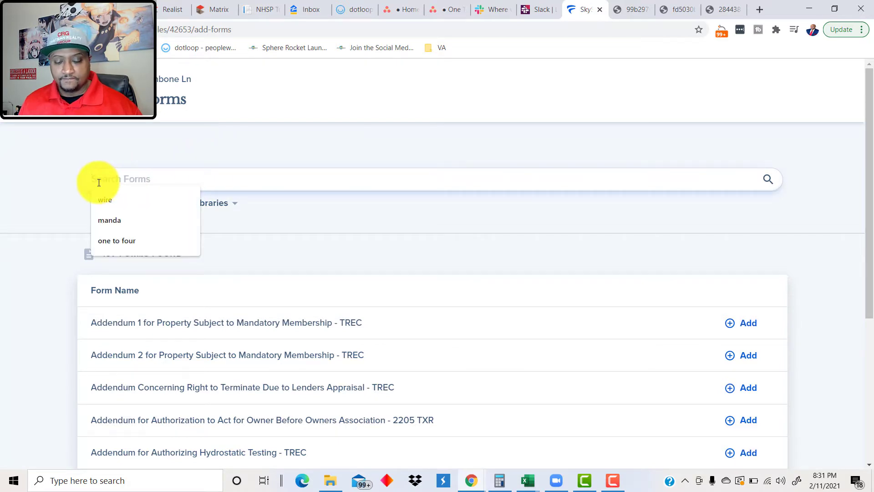
text(wire)
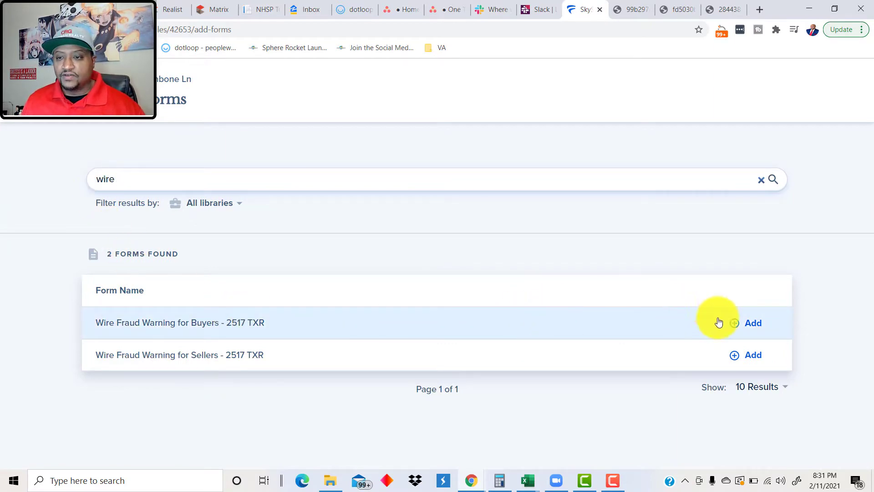
click(753, 323)
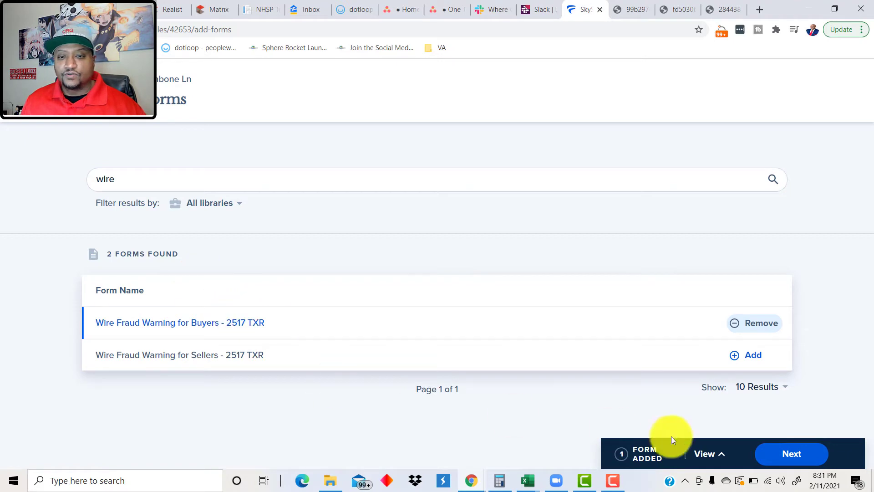
click(808, 454)
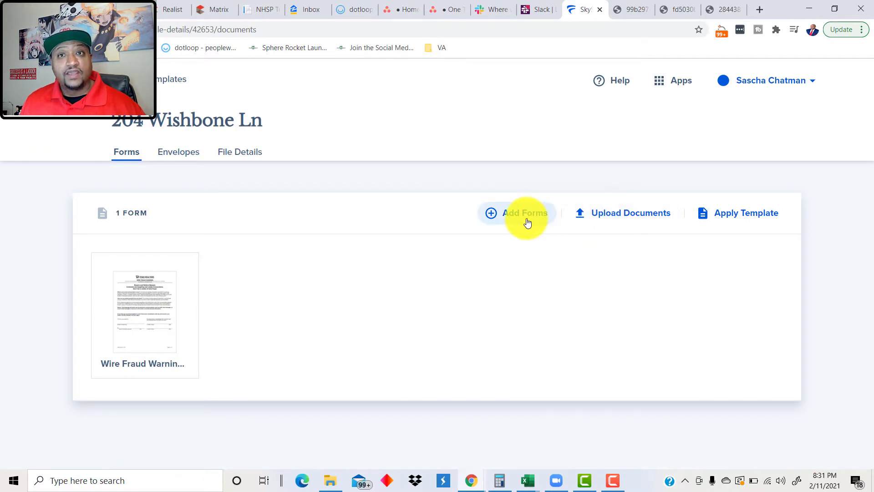
Step: Upload Affiliated_Business_Arrangement_Notification PDF from File Explorer into the file
click(604, 224)
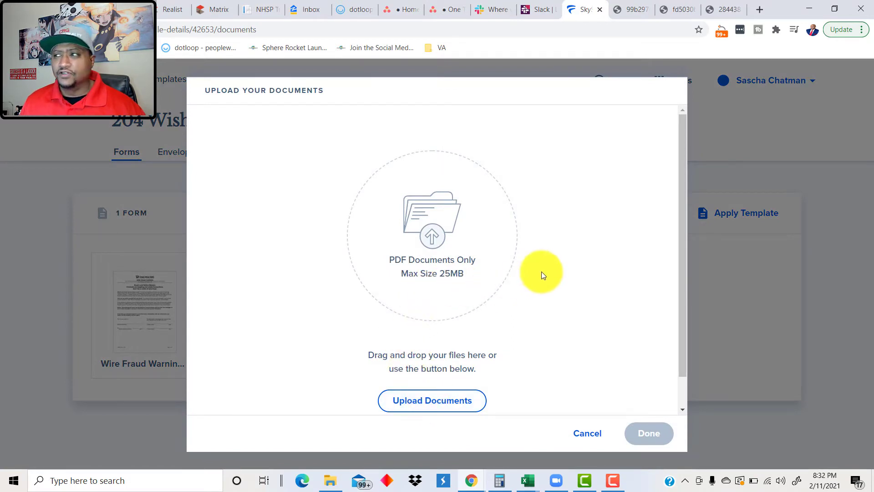
click(331, 478)
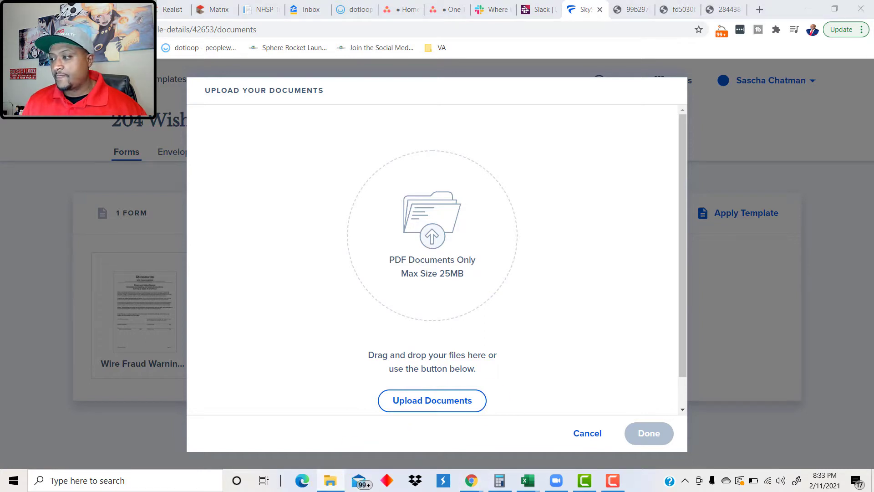
drag(873, 309, 465, 360)
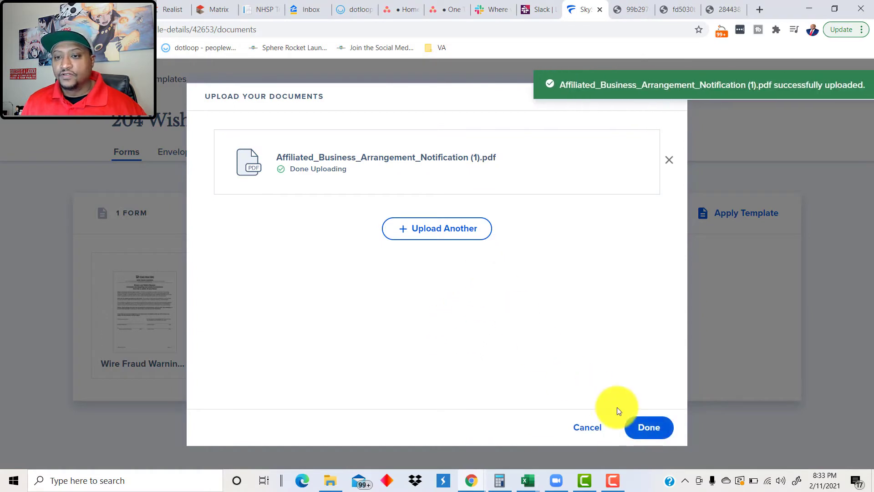
click(645, 426)
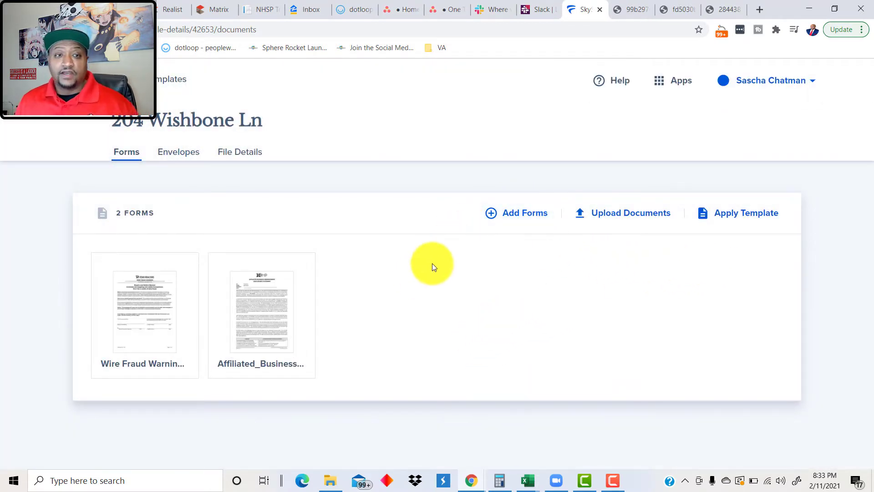
Step: On the Wire Fraud Warning form, autofill exp realty, clear the fax number, and add the brokerage license number
mouse_move(158, 318)
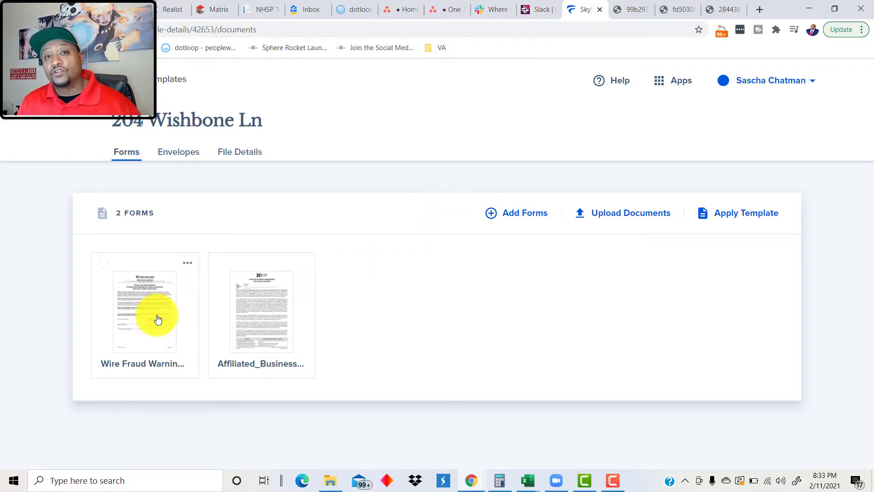
click(159, 318)
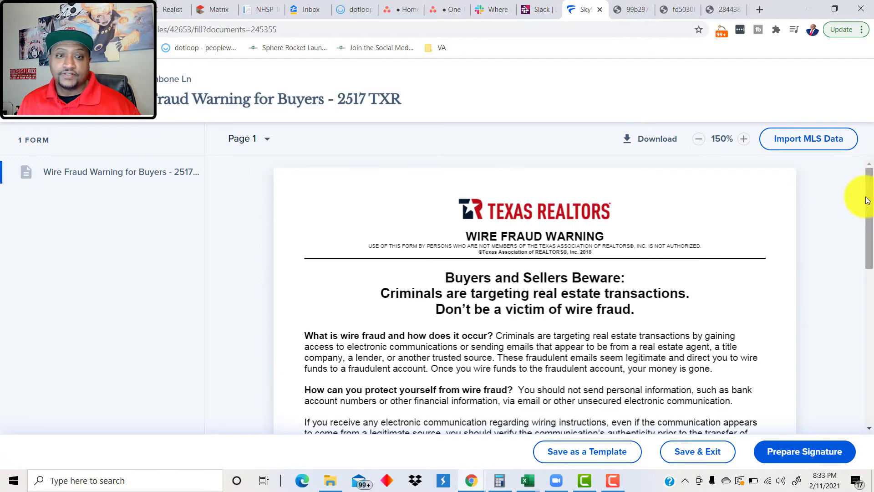
scroll(853, 218, down, 5)
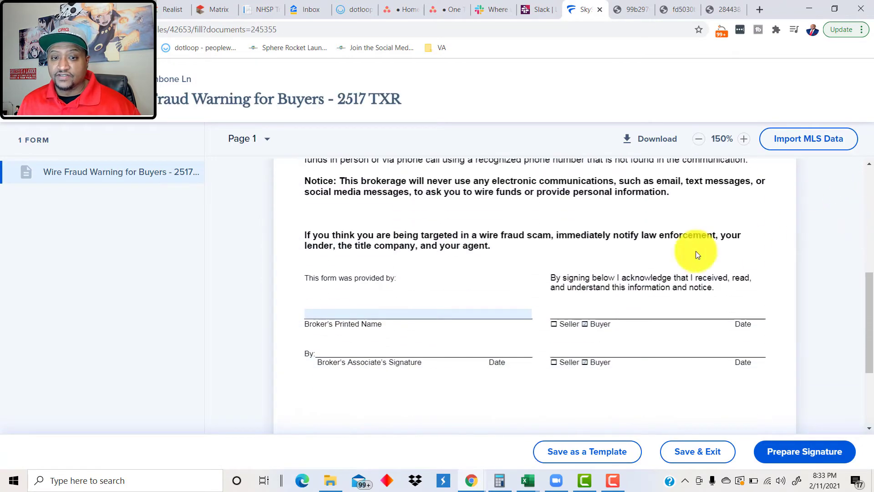
click(361, 309)
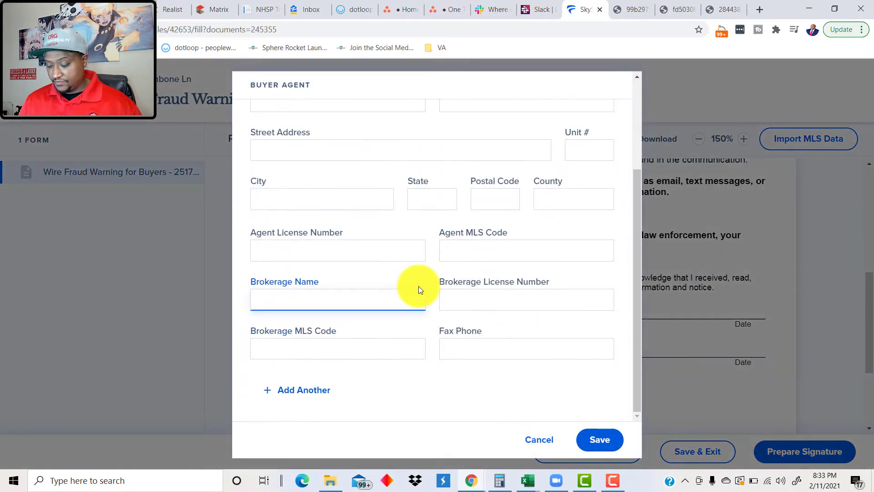
text(e)
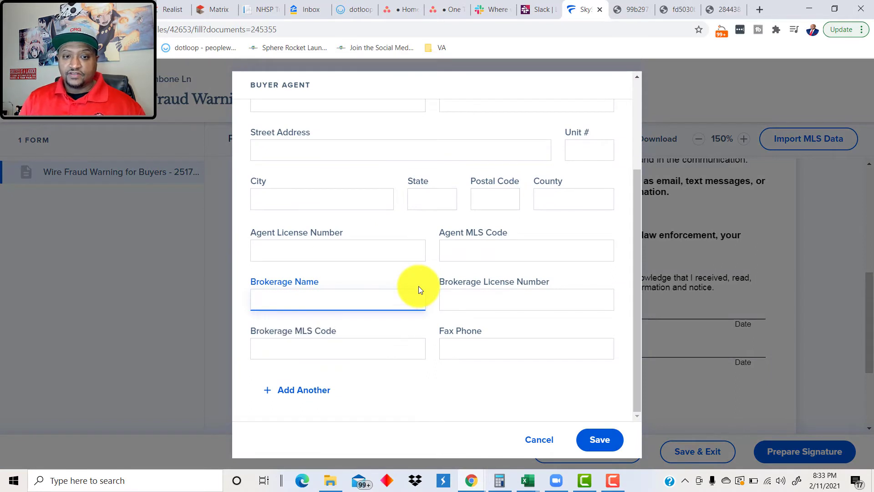
key(Down)
key(Return)
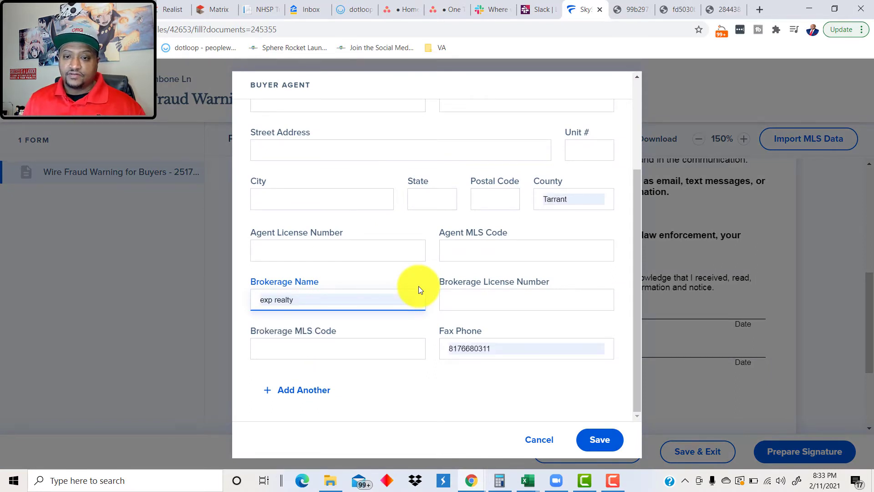
triple_click(478, 348)
key(BackSpace)
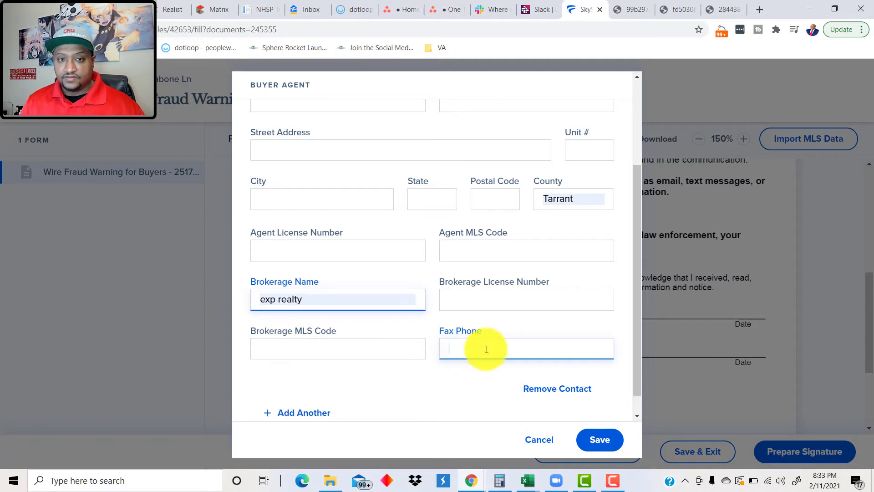
click(525, 302)
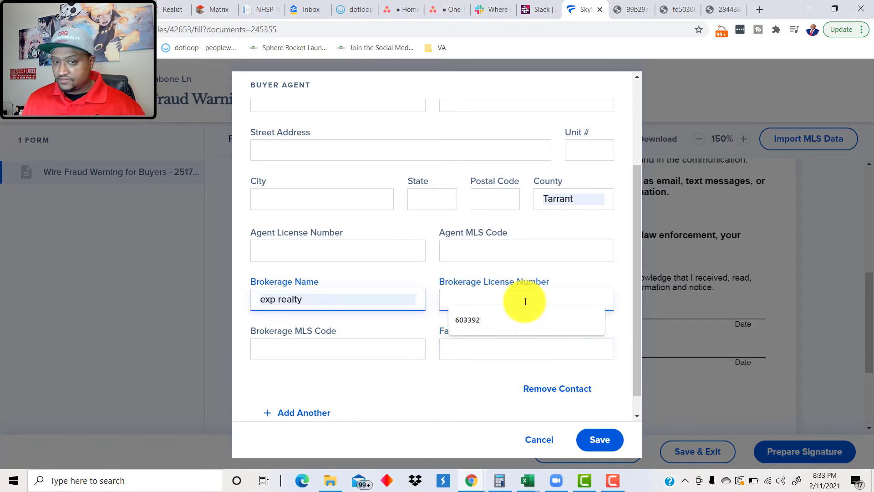
click(480, 321)
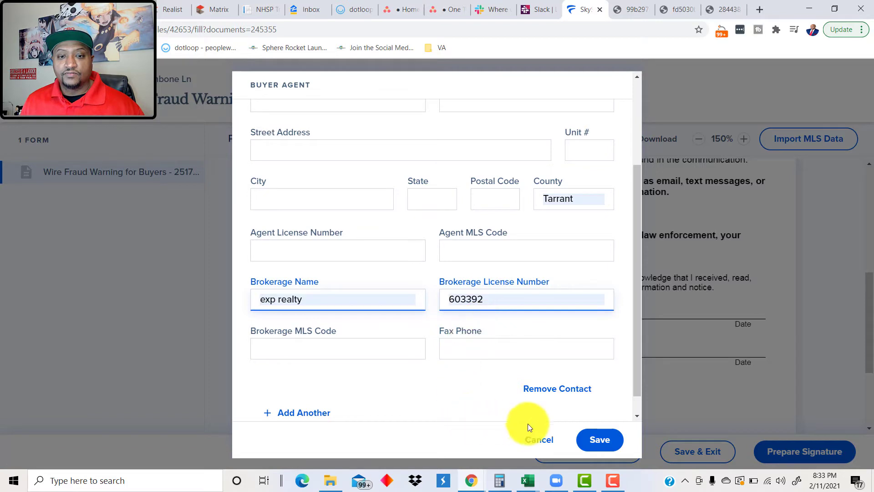
Step: Enter the buyer agent's first and last name and save the contact
click(608, 443)
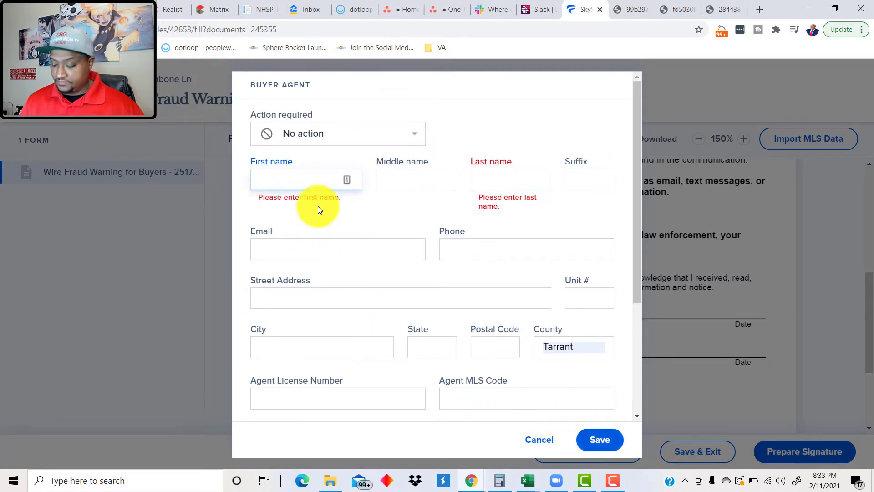
key(Tab)
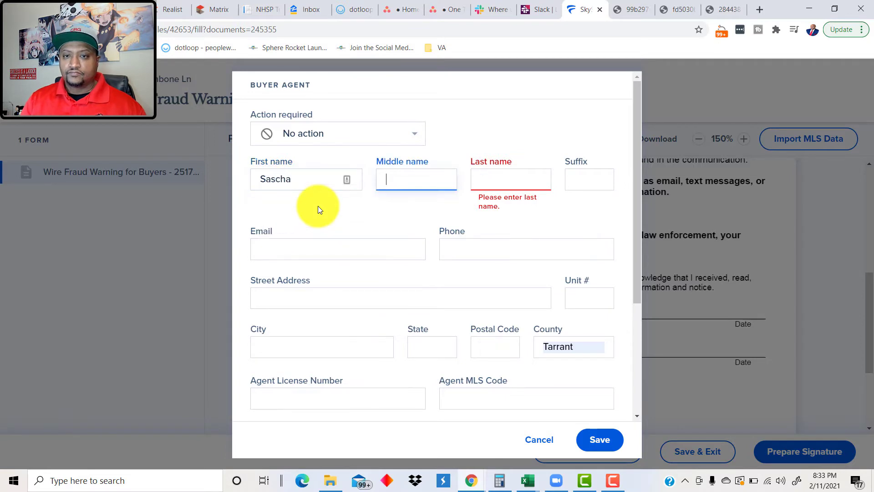
key(Tab)
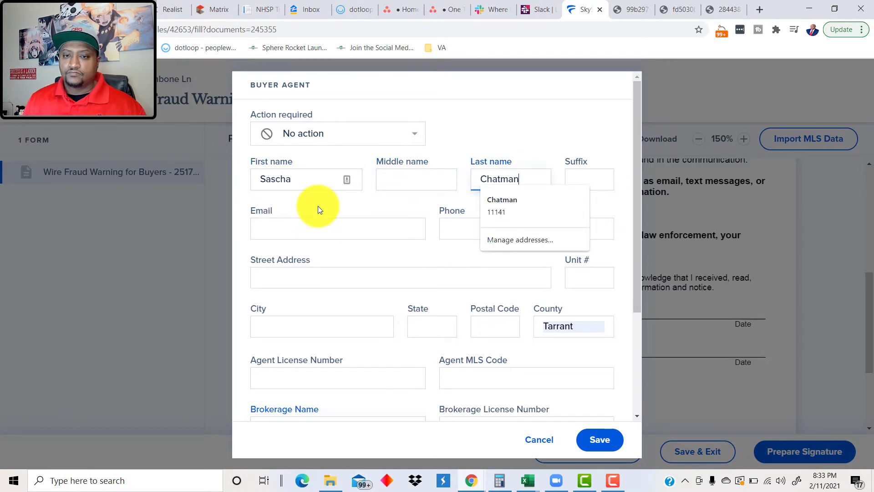
click(577, 442)
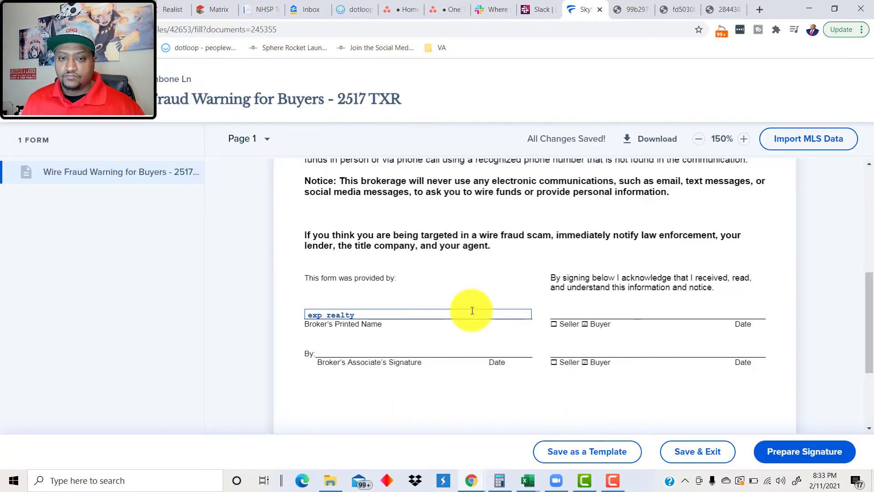
click(346, 349)
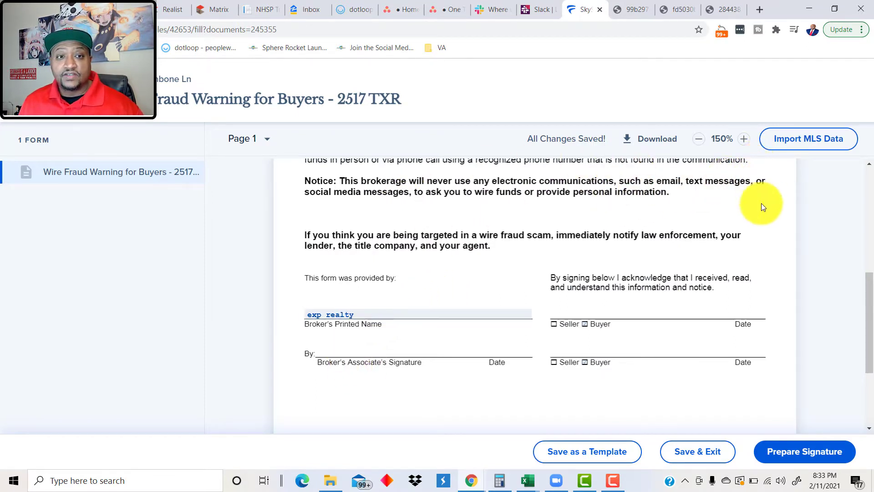
scroll(826, 377, down, 2)
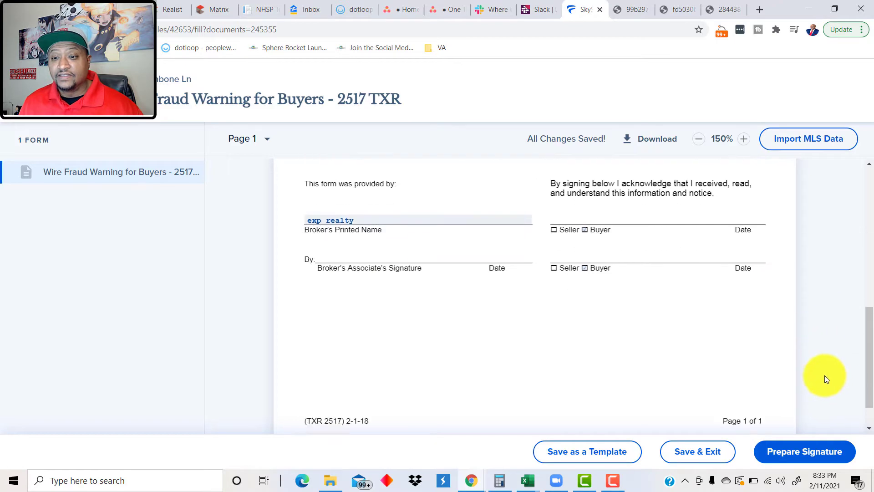
scroll(826, 379, up, 1)
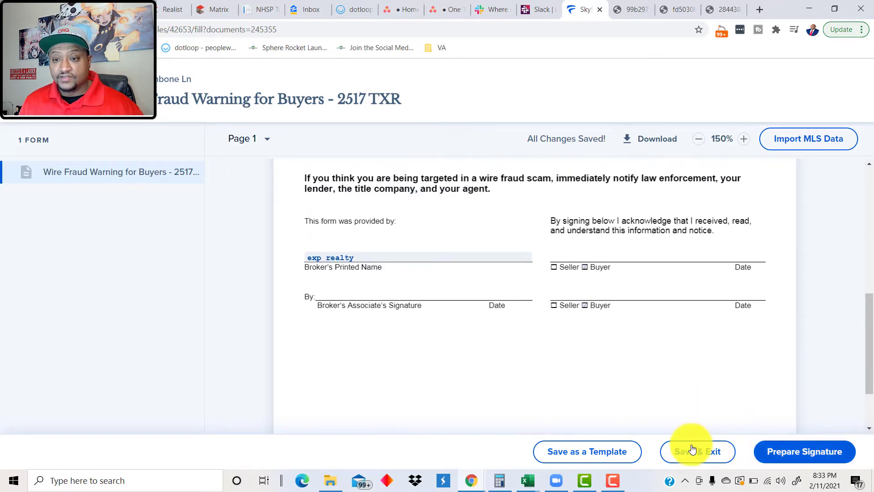
Step: Start an envelope with the buyer agent signing, then abandon it over a wrong envelope name
click(784, 452)
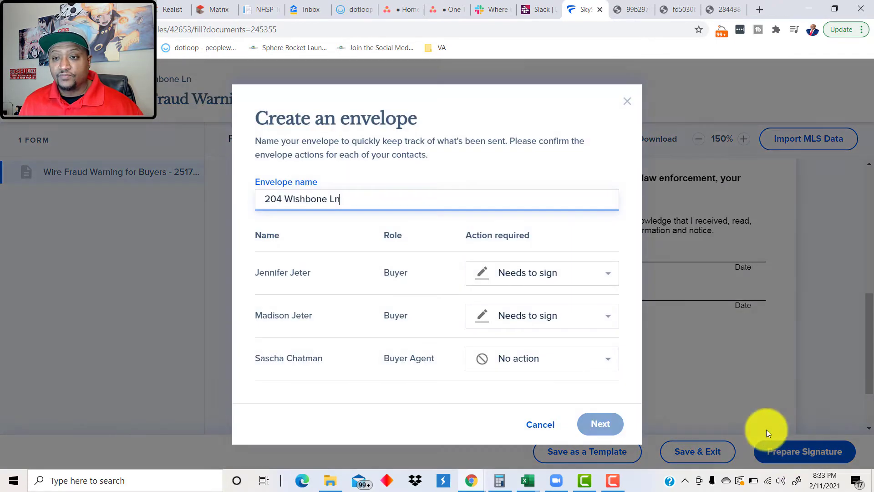
click(525, 373)
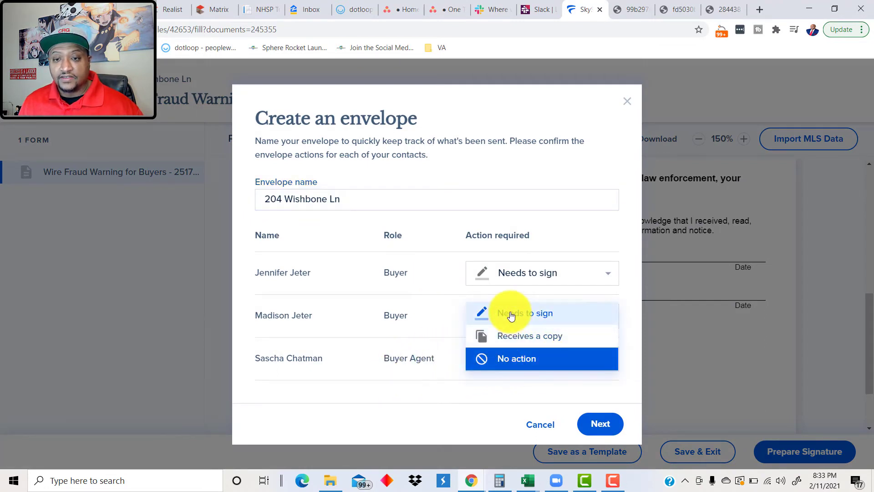
click(511, 315)
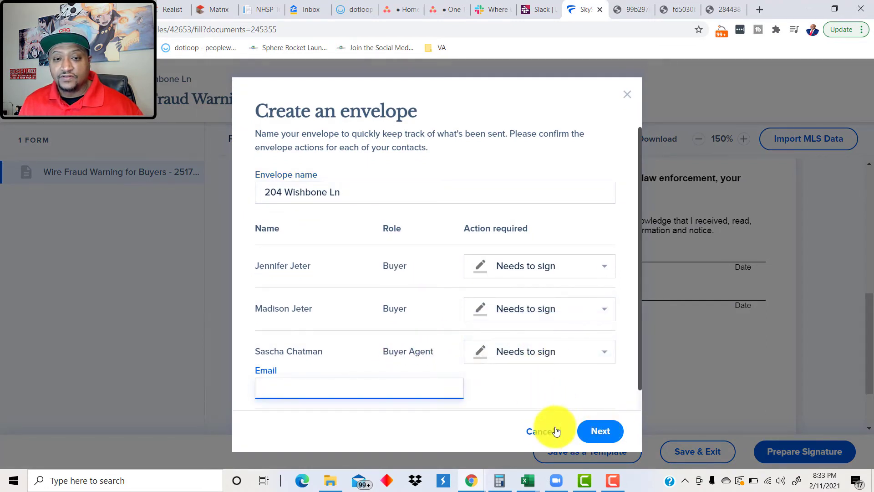
text(sascha)
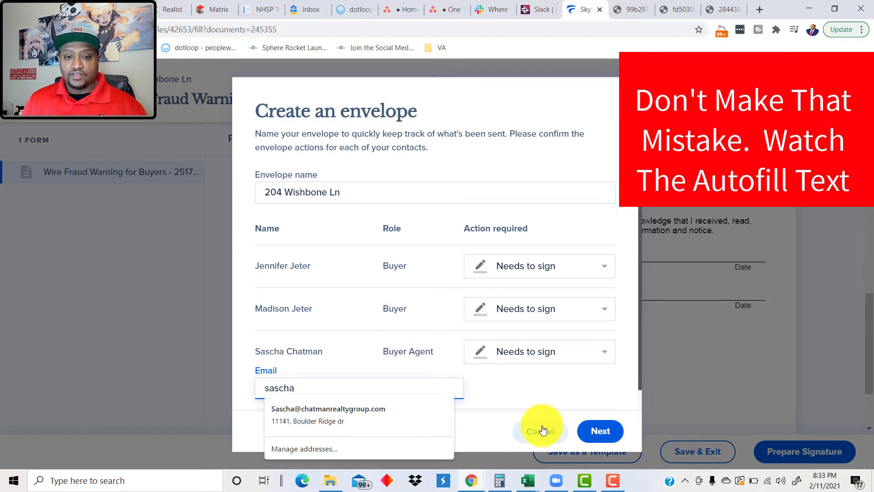
key(Down)
key(Return)
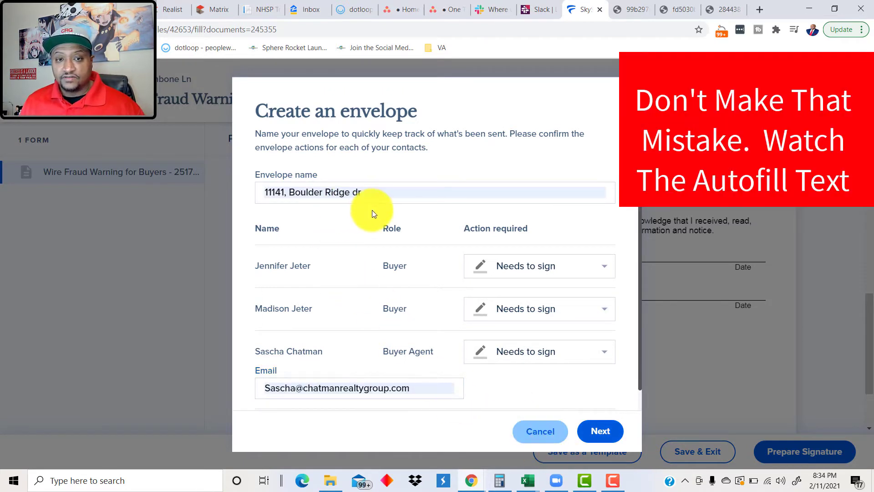
triple_click(343, 193)
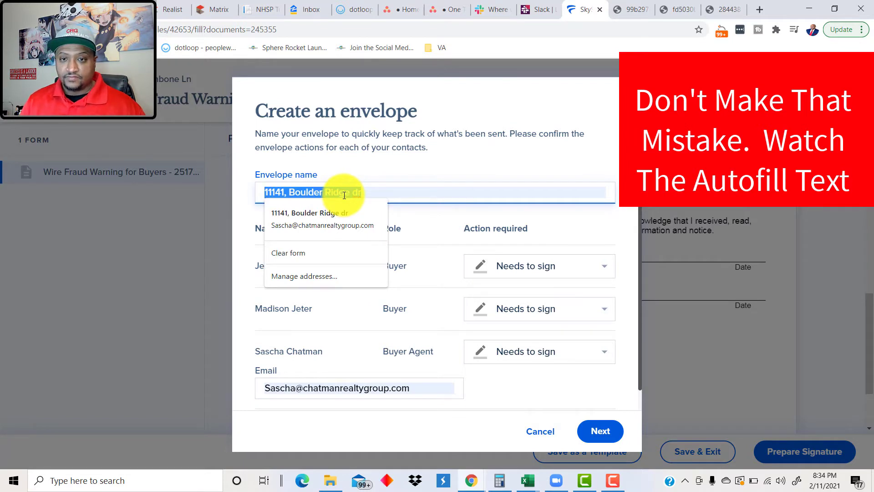
key(BackSpace)
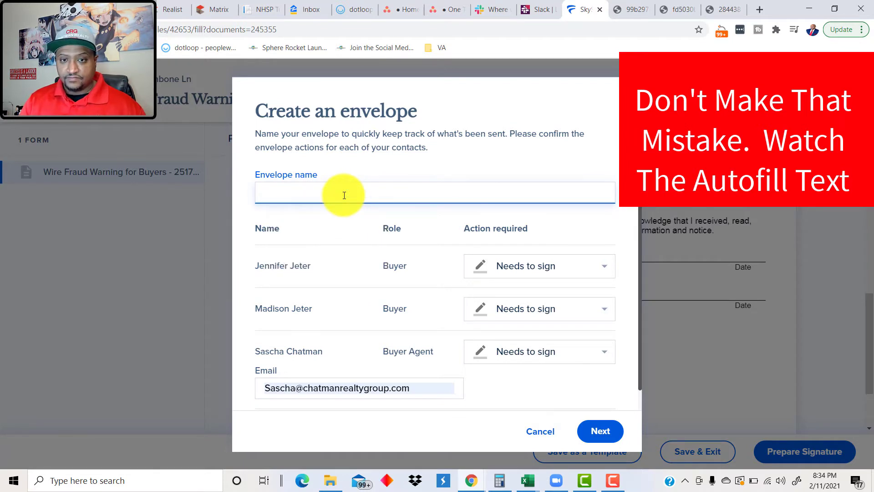
click(540, 432)
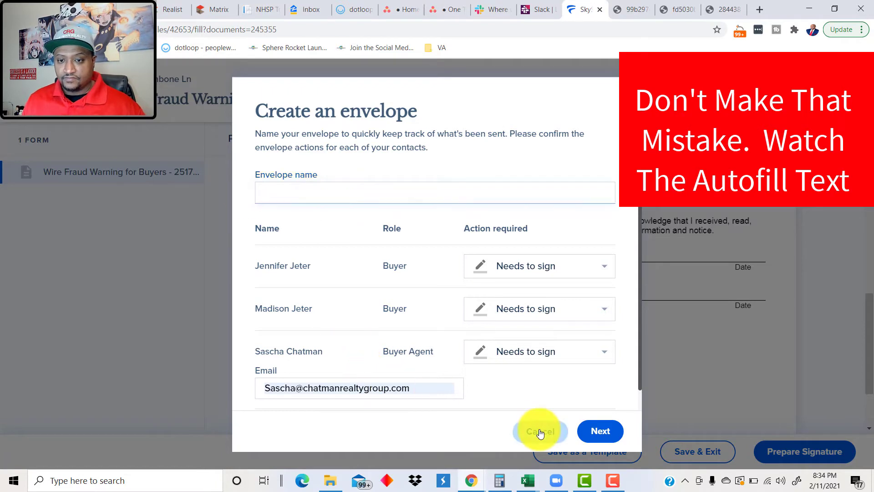
Step: Create a new envelope with the buyer agent set to Needs to sign and their e-mail
click(815, 462)
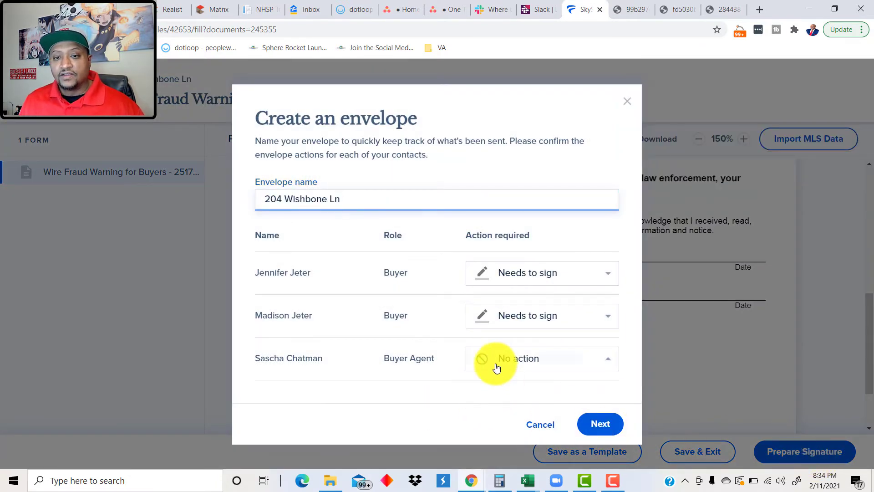
click(496, 368)
click(509, 313)
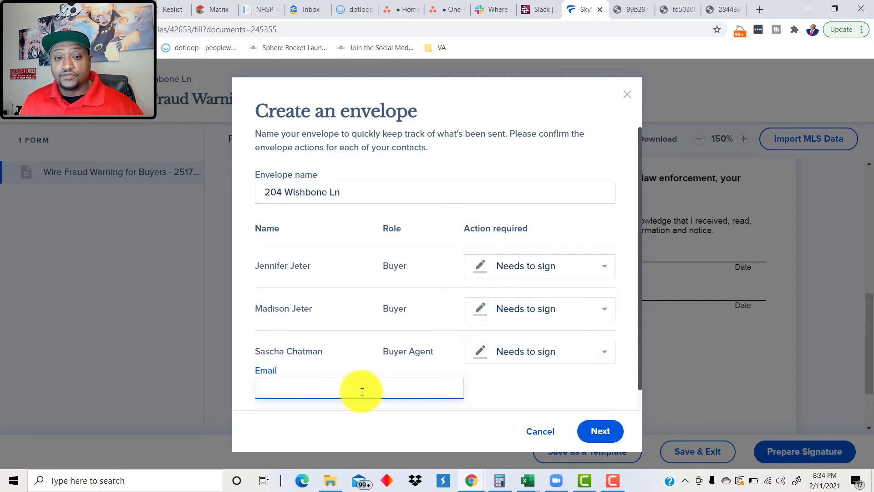
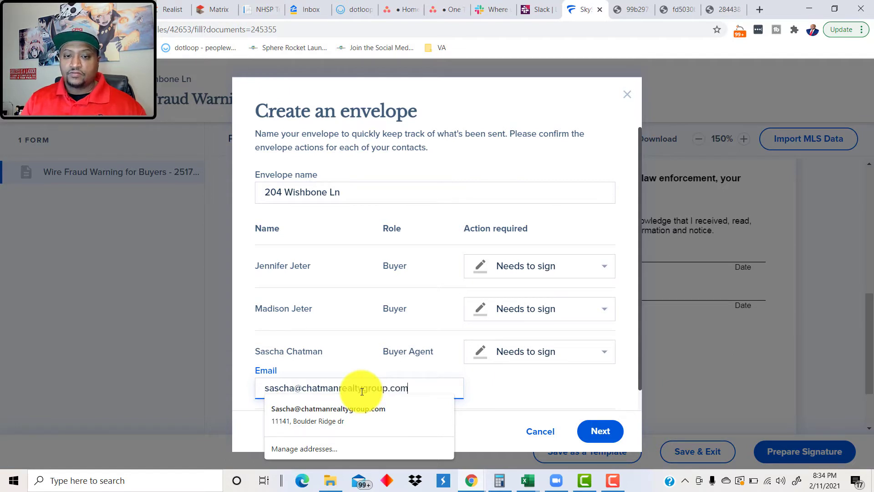
click(512, 394)
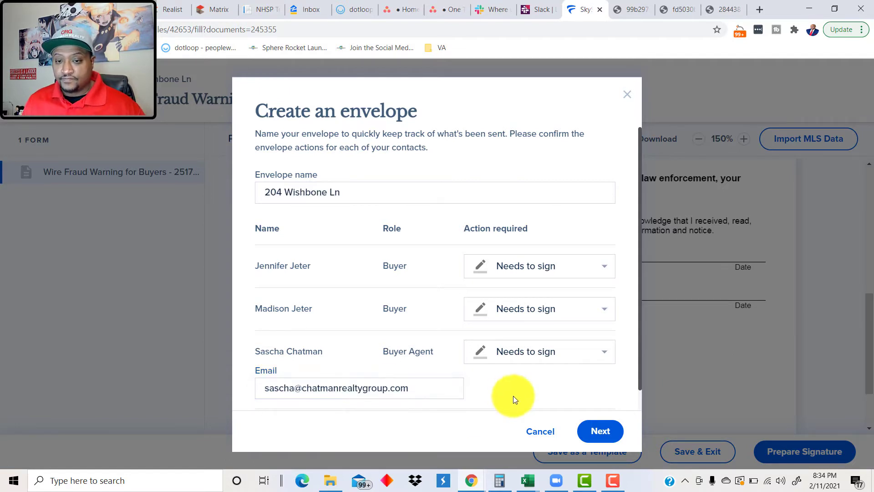
click(590, 431)
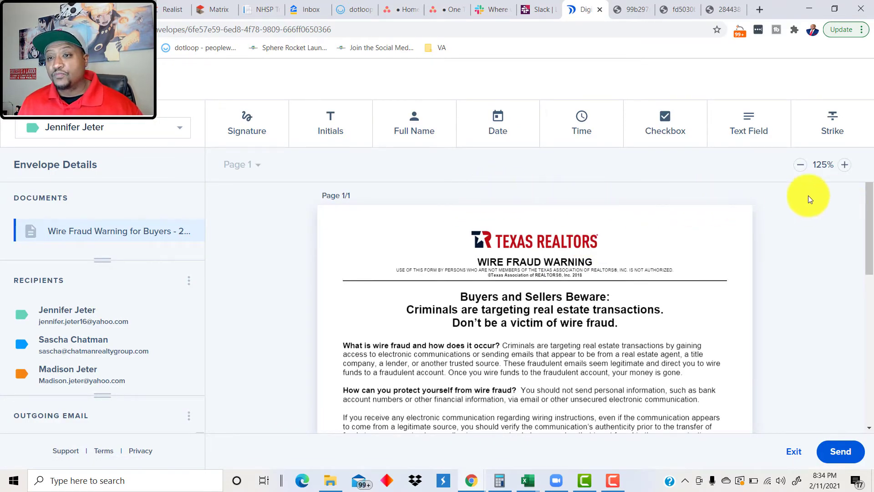
Step: Check the signature and date fields on the wire fraud warning, then choose Send
scroll(782, 217, down, 10)
scroll(790, 237, up, 1)
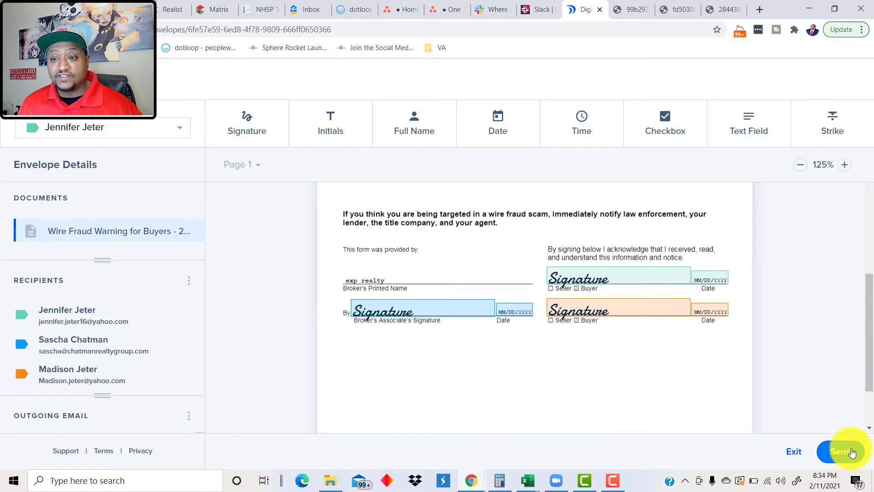
scroll(872, 409, down, 3)
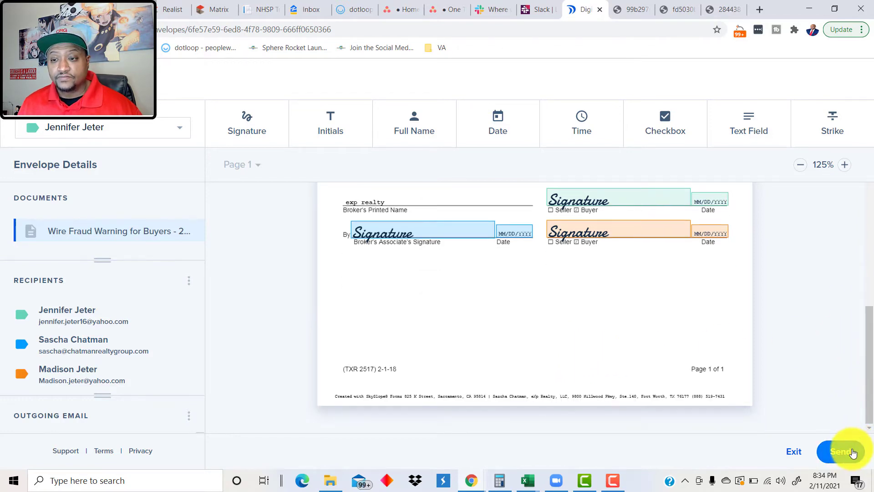
click(853, 452)
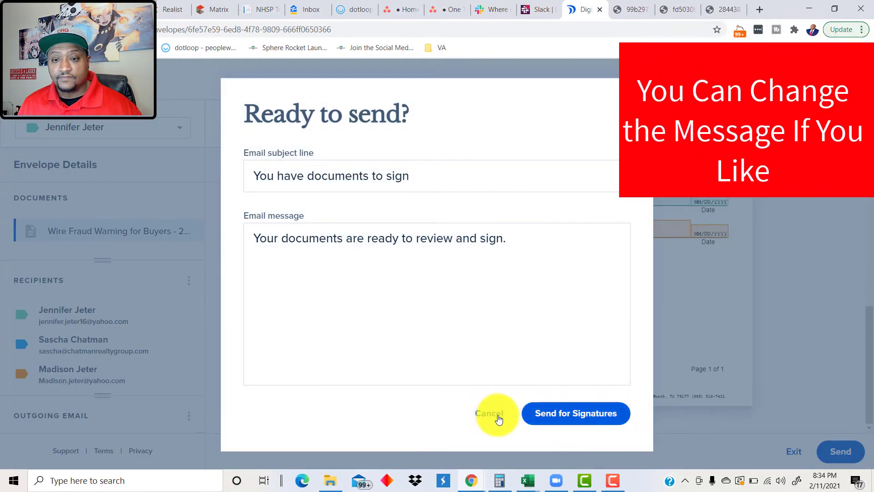
Step: Send the Wire Fraud Warning envelope out for signatures
click(526, 413)
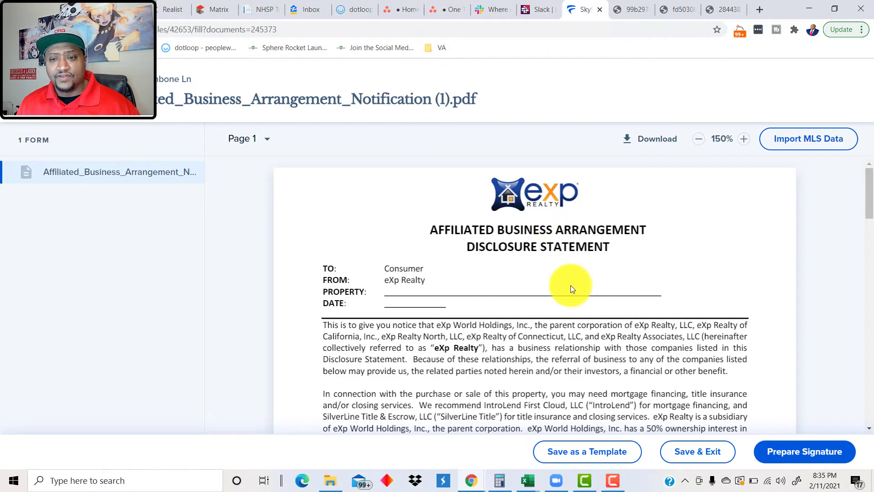
Step: Prepare a signature envelope for the Affiliated Business Arrangement PDF and continue into DigiSign
click(812, 451)
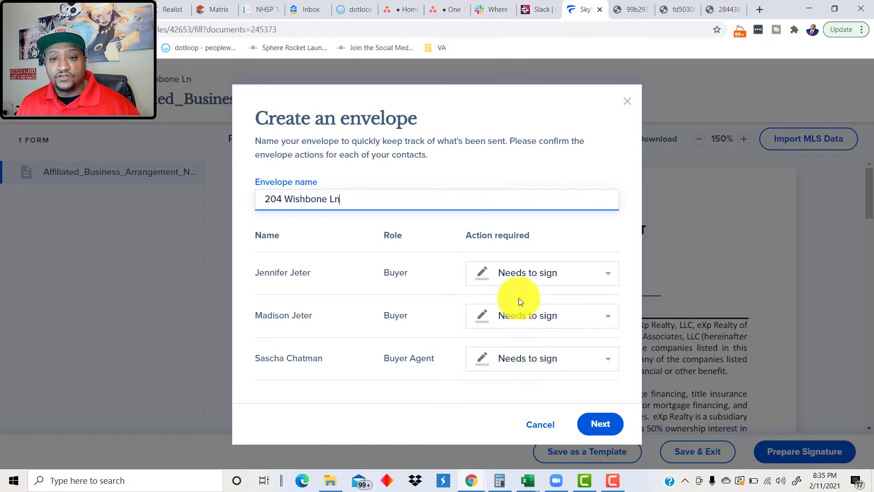
click(601, 425)
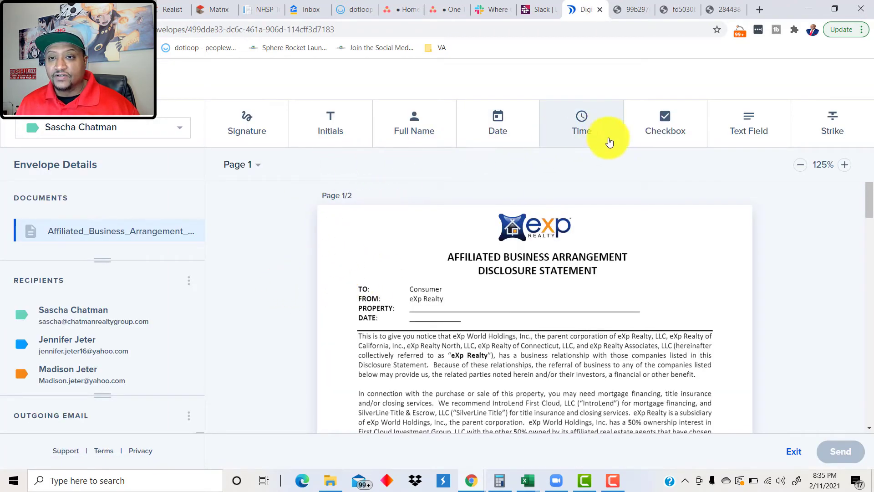
Step: Add a text field on the PROPERTY line reading the Haslet, TX property address
click(744, 141)
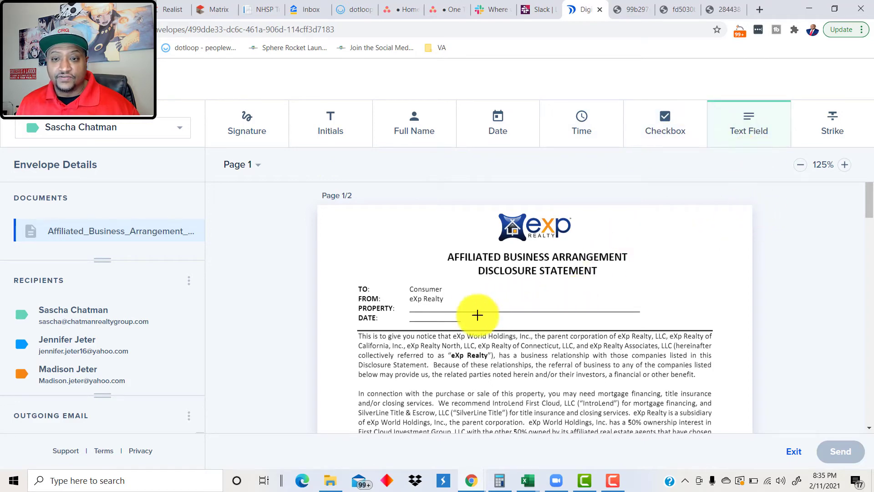
drag(454, 299, 585, 312)
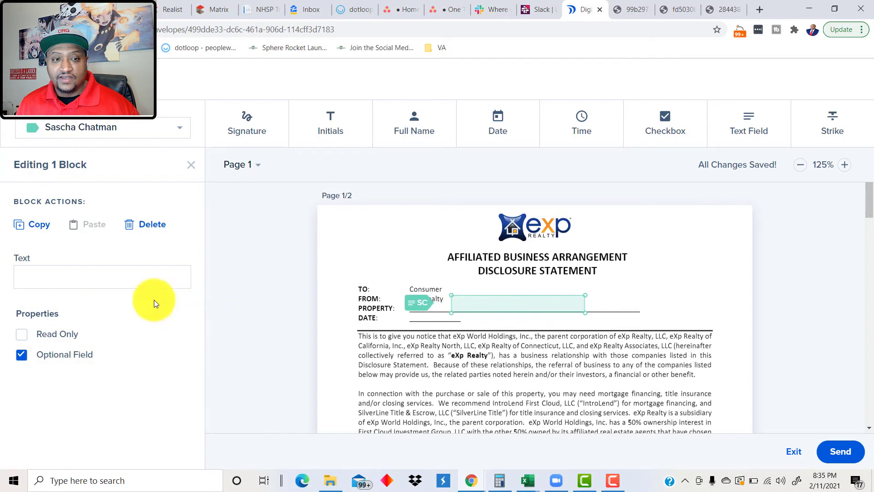
click(145, 277)
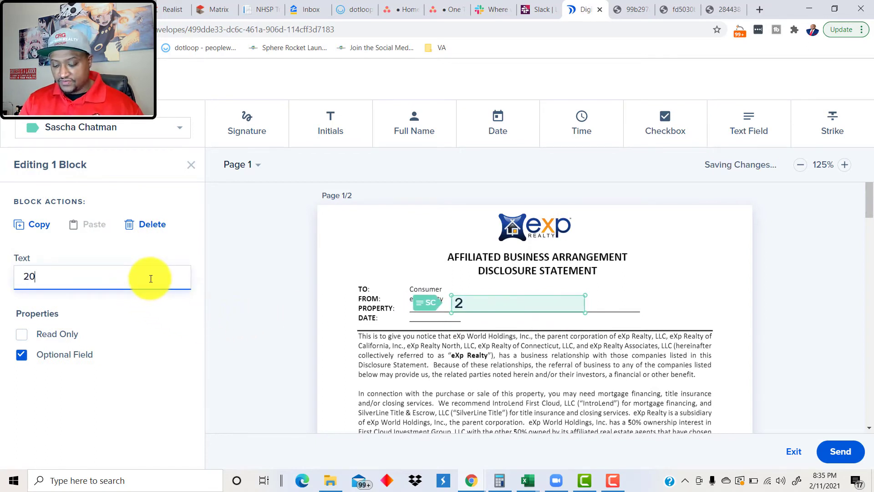
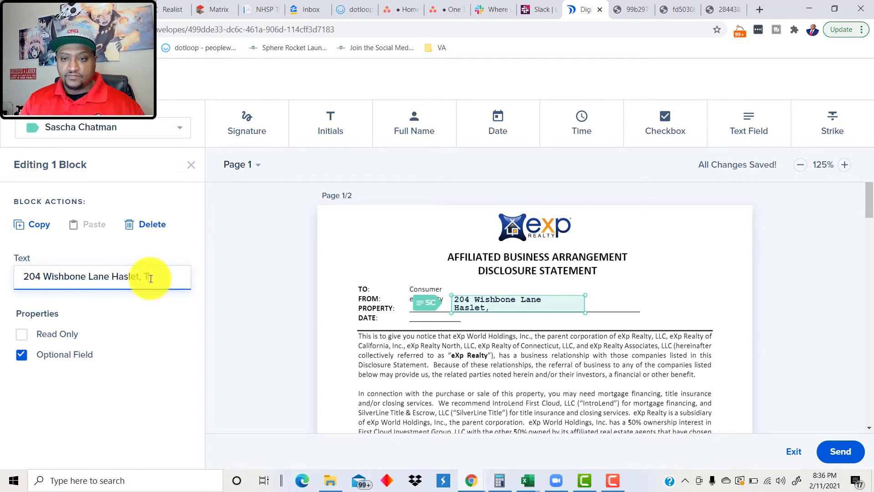
click(266, 313)
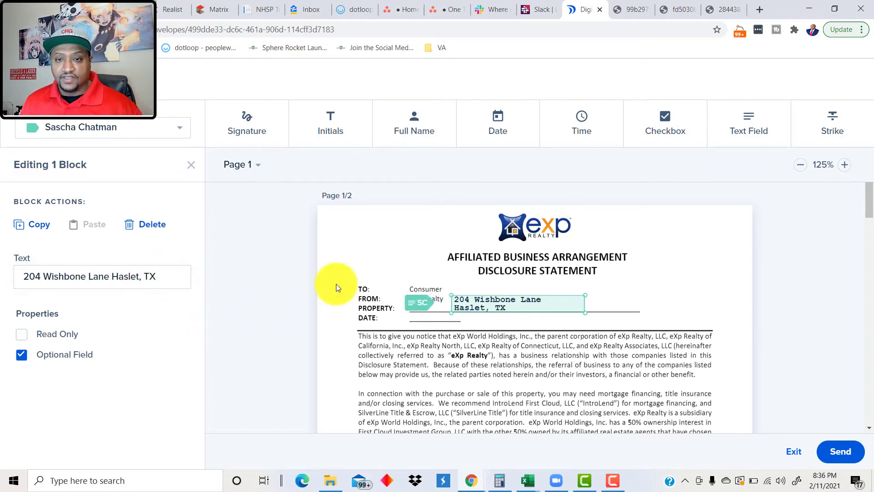
Step: Draw a date field on the DATE line for the first signer
click(498, 132)
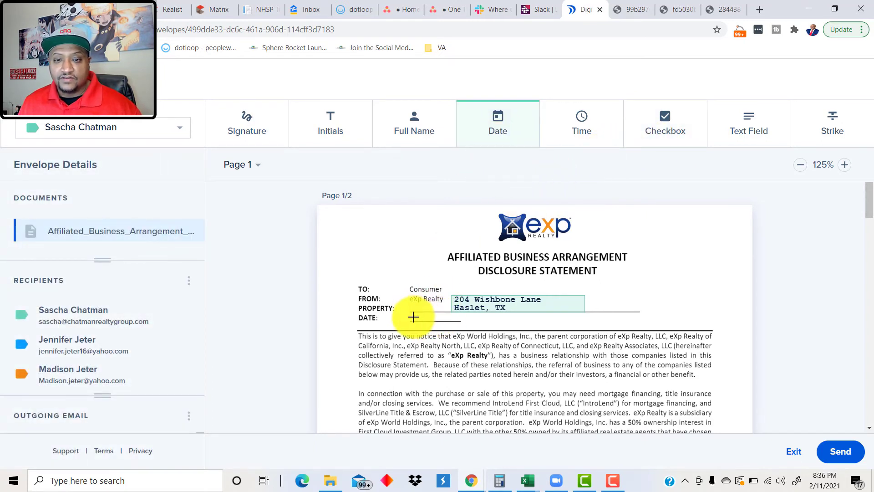
drag(413, 317, 455, 322)
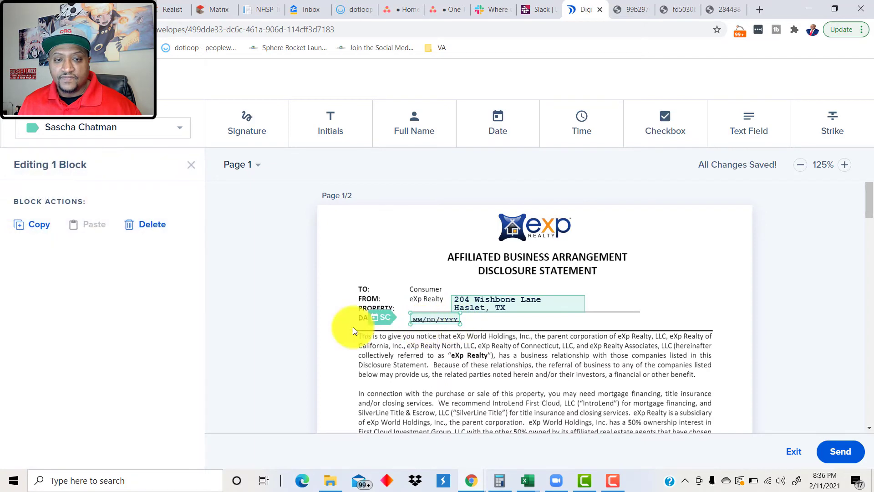
click(353, 327)
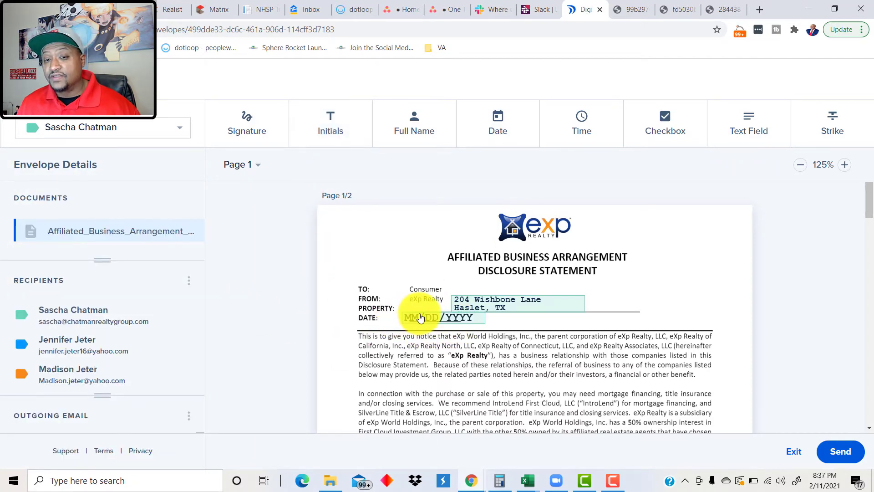
click(168, 132)
click(168, 130)
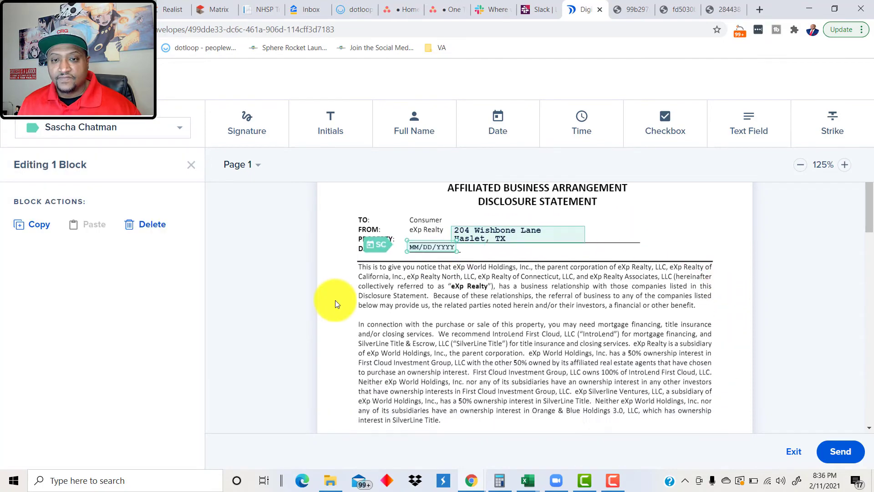
Step: On page 2, add a signature field on the Signer 2 line for the second recipient
scroll(335, 300, down, 6)
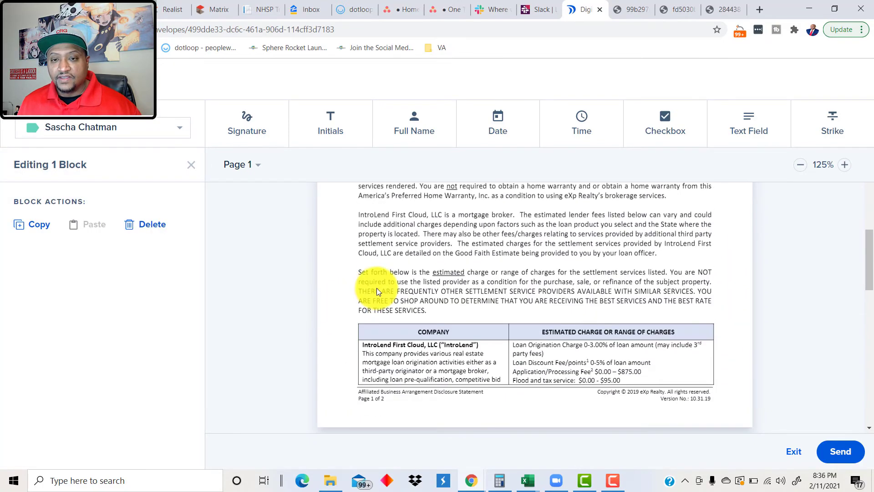
scroll(376, 290, down, 10)
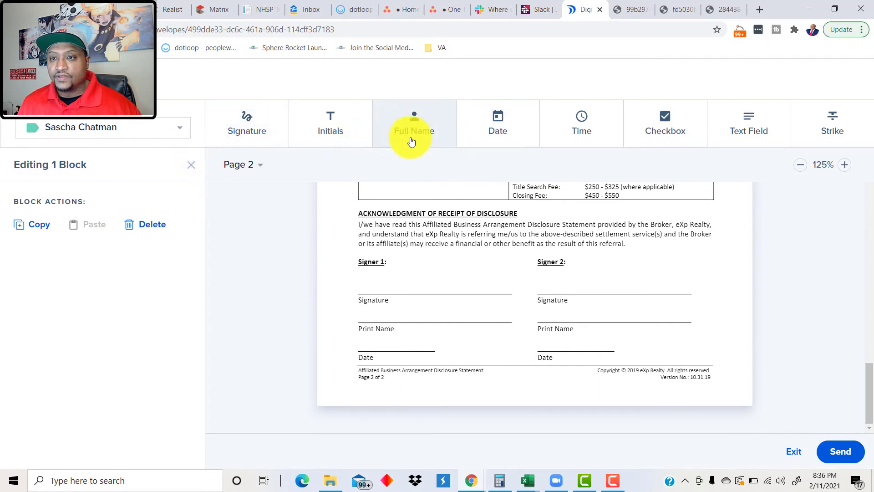
click(251, 131)
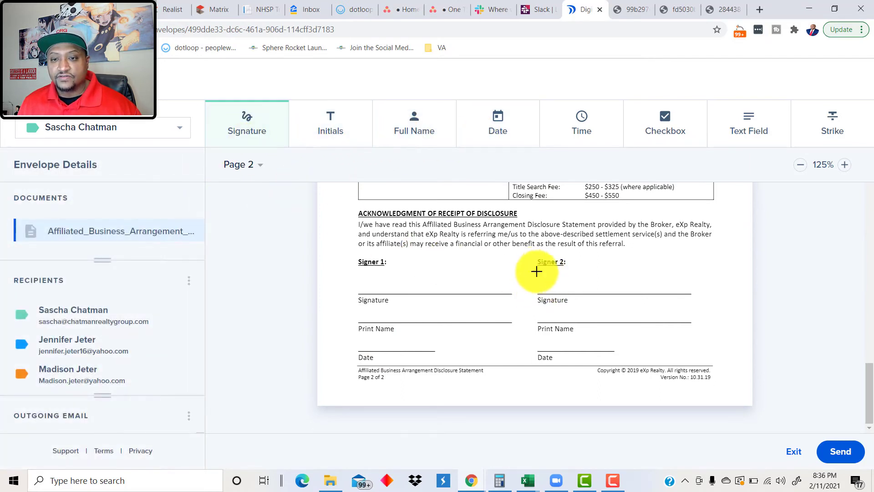
drag(554, 292, 674, 296)
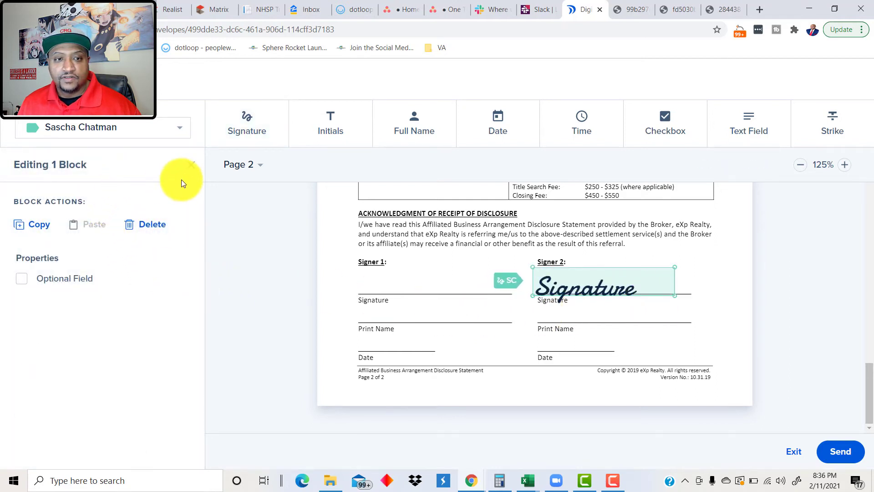
click(180, 133)
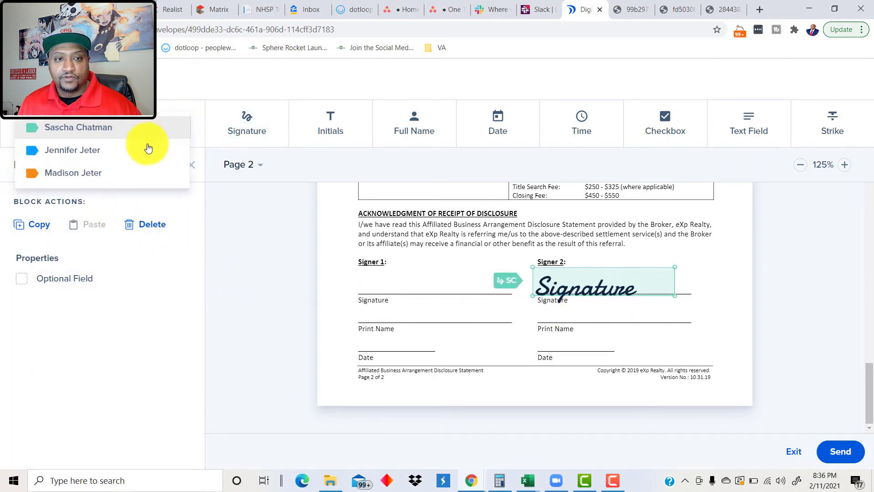
click(88, 151)
Step: Add a signature field on the Signer 1 line for the third recipient
click(249, 131)
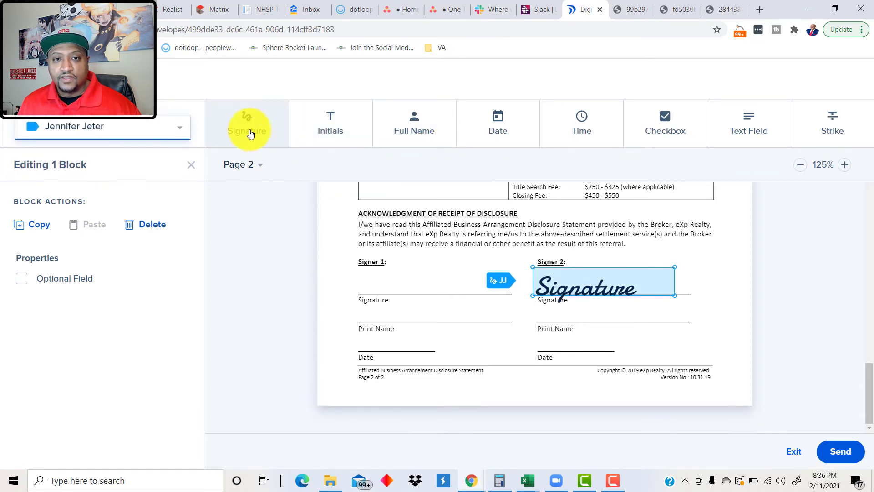
drag(358, 269, 509, 294)
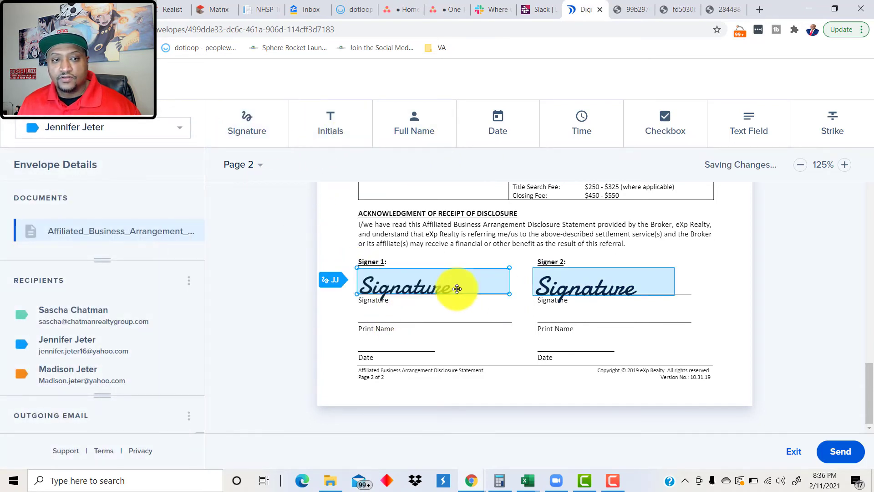
click(130, 130)
click(70, 153)
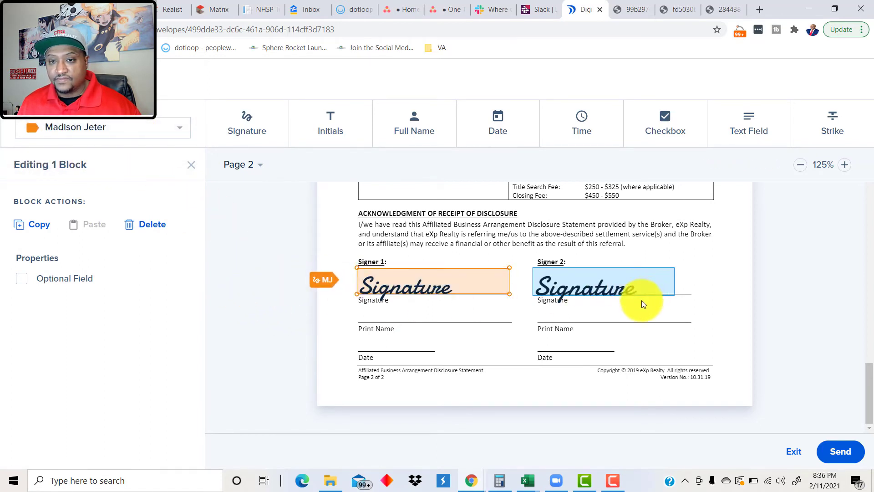
scroll(629, 319, up, 2)
scroll(627, 318, up, 10)
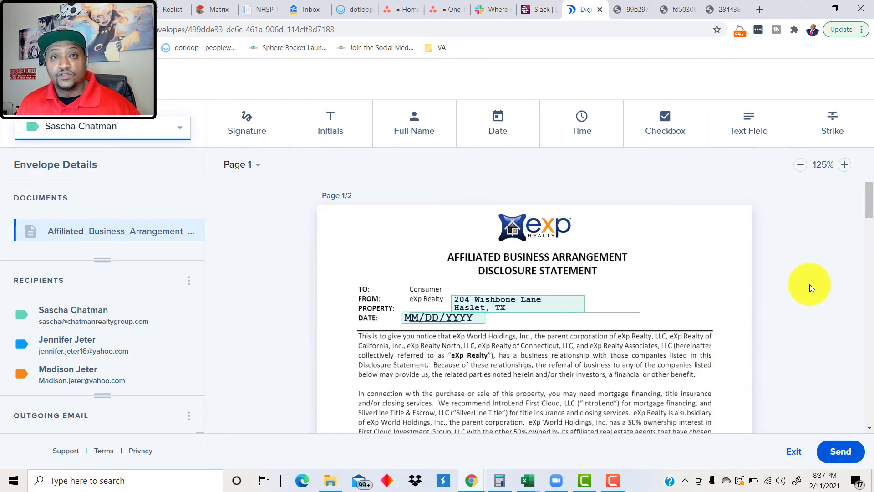
click(847, 458)
click(586, 414)
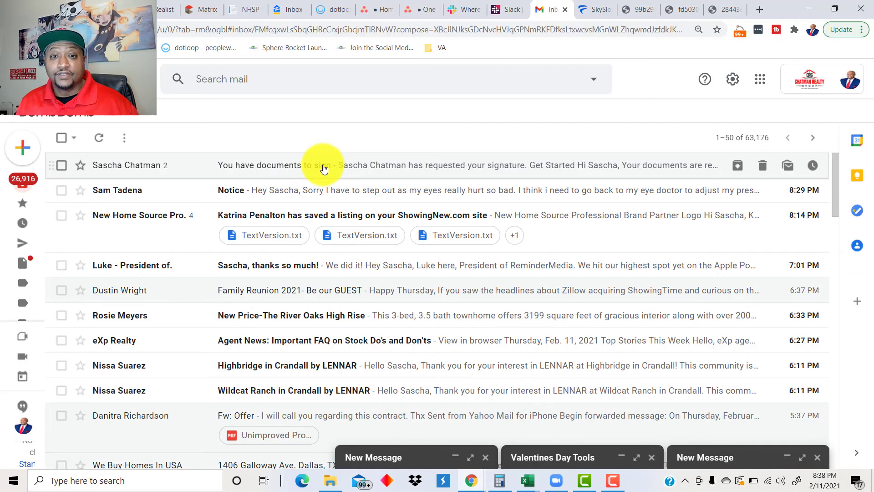
Step: From the 'You have documents to sign' email, open the Wire Fraud Warning signing page in DigiSign
click(322, 165)
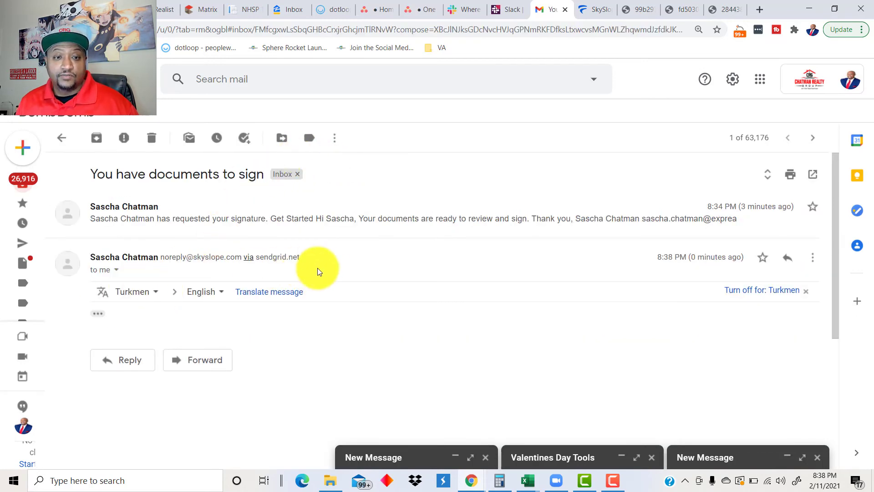
click(319, 220)
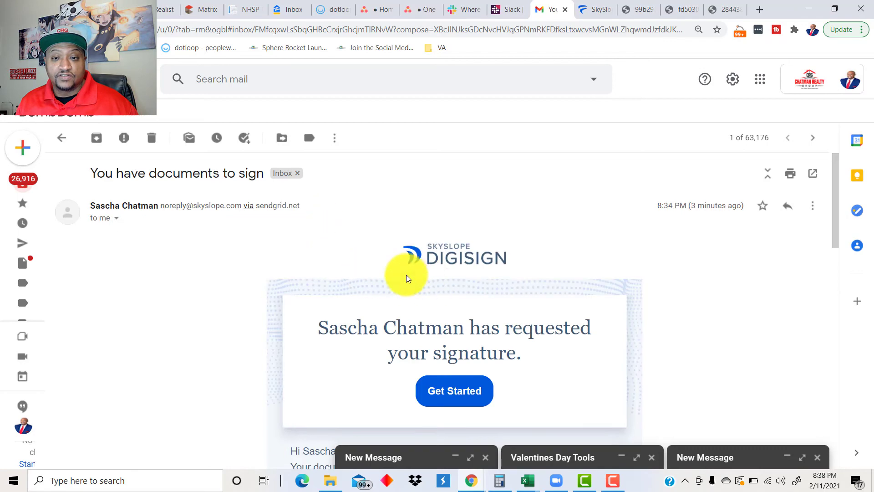
scroll(409, 274, down, 4)
scroll(448, 224, down, 6)
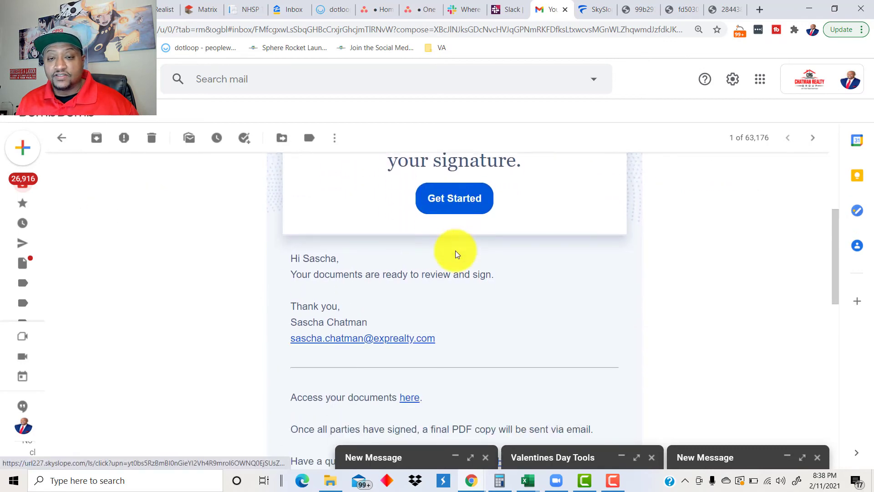
scroll(455, 254, up, 7)
click(456, 282)
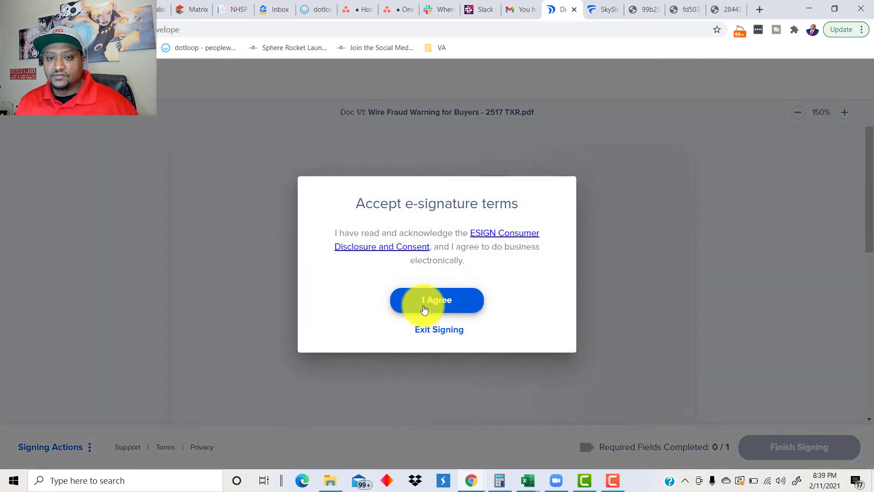
Step: Accept the e-signature terms, sign the broker associate field with the first style, and finish signing
click(420, 303)
scroll(417, 239, down, 6)
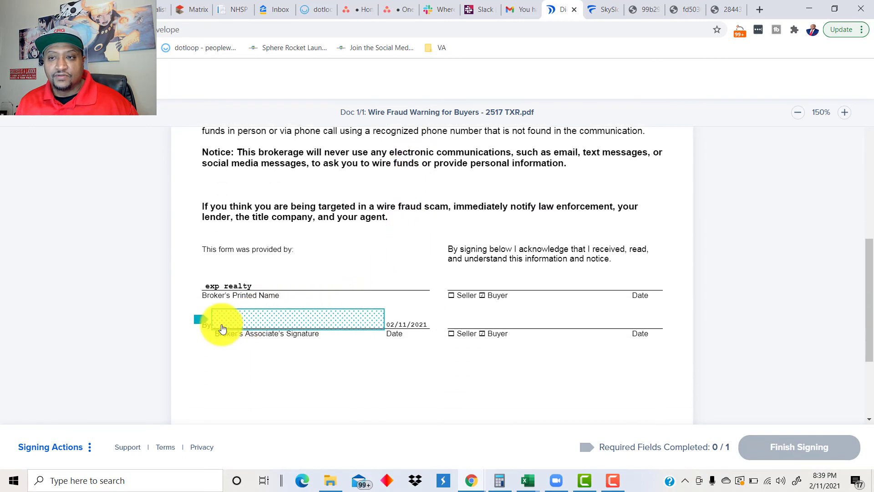
click(211, 326)
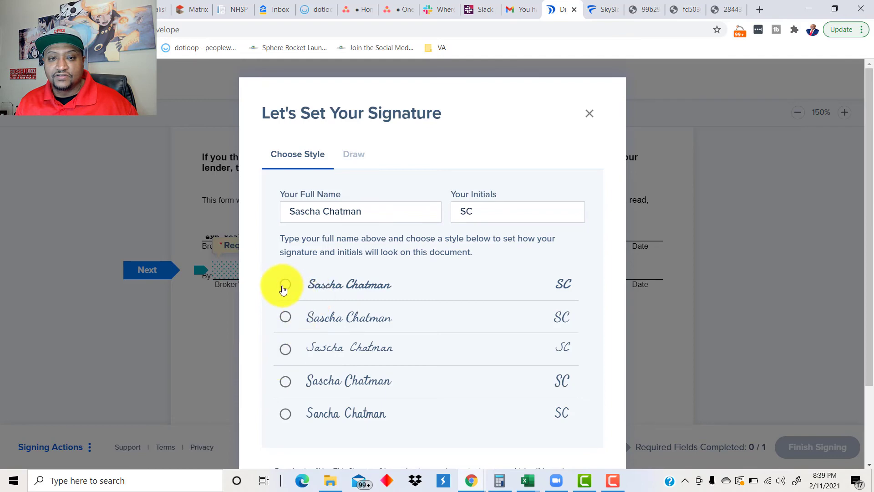
scroll(453, 328, down, 2)
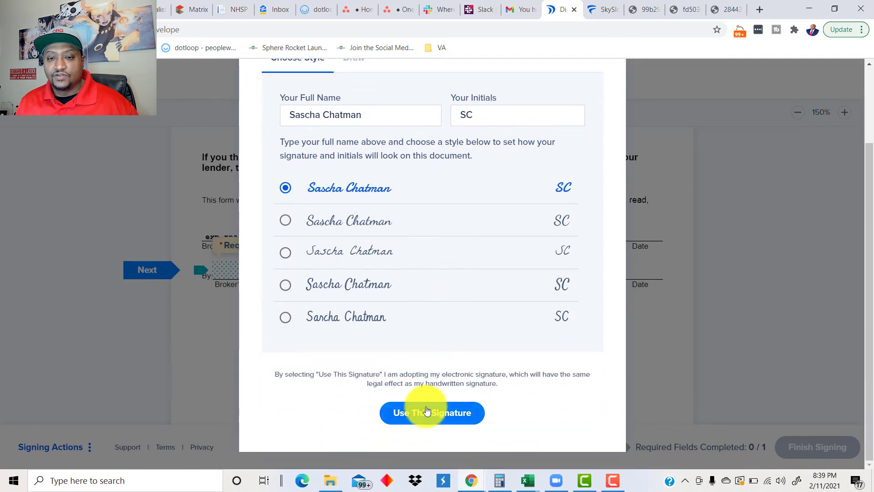
click(428, 412)
click(765, 445)
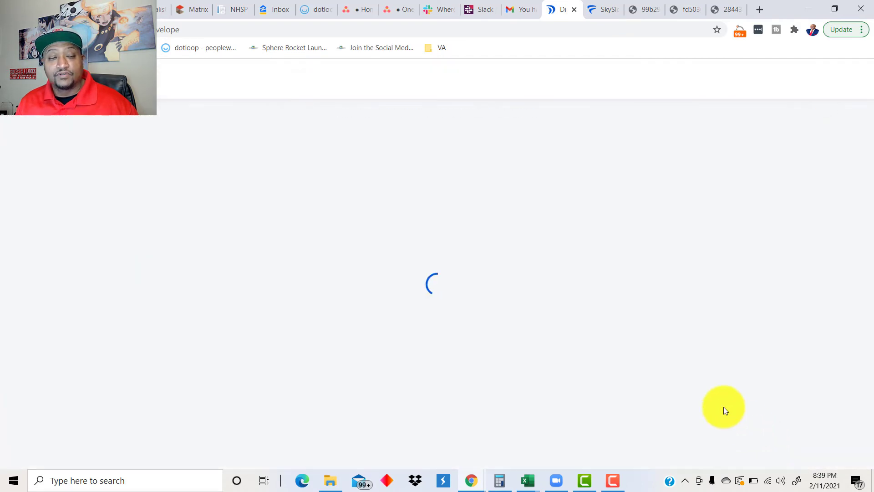